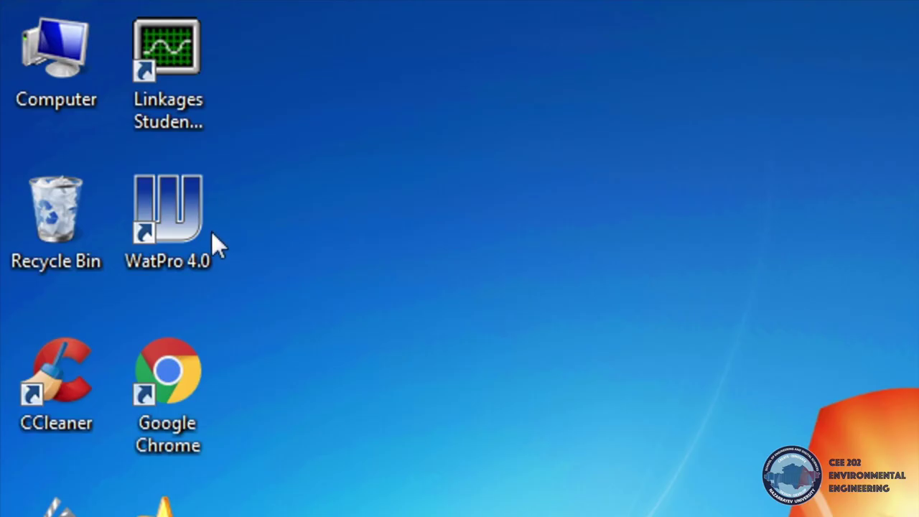
# Launch WatPro 4.0 from the desktop.
pyautogui.doubleClick(183, 219)
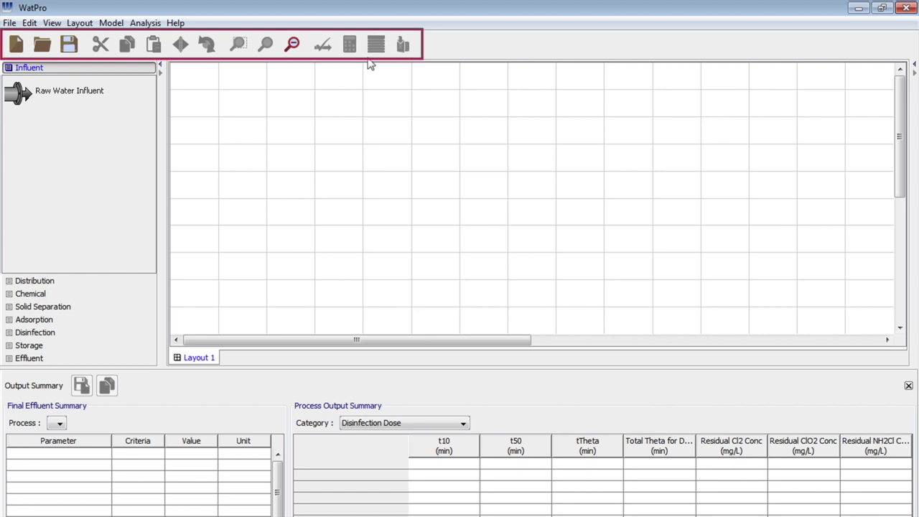
pyautogui.click(97, 68)
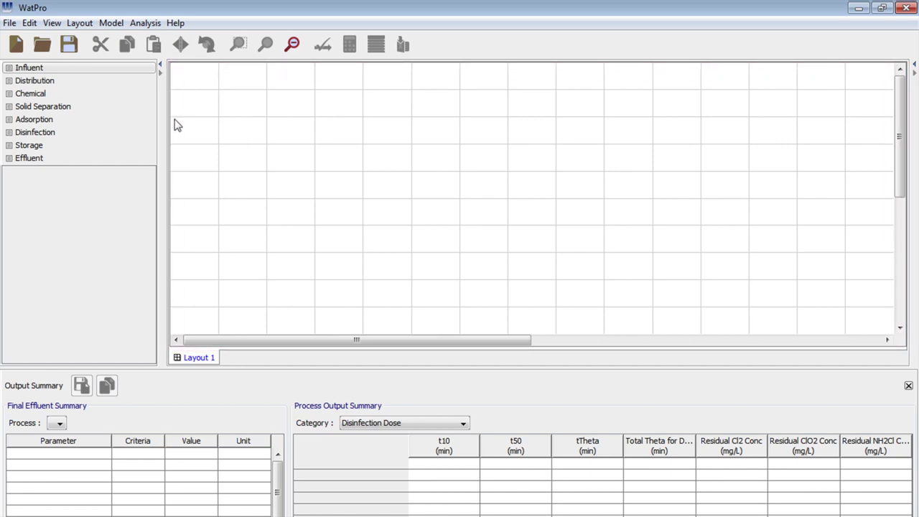
pyautogui.click(140, 77)
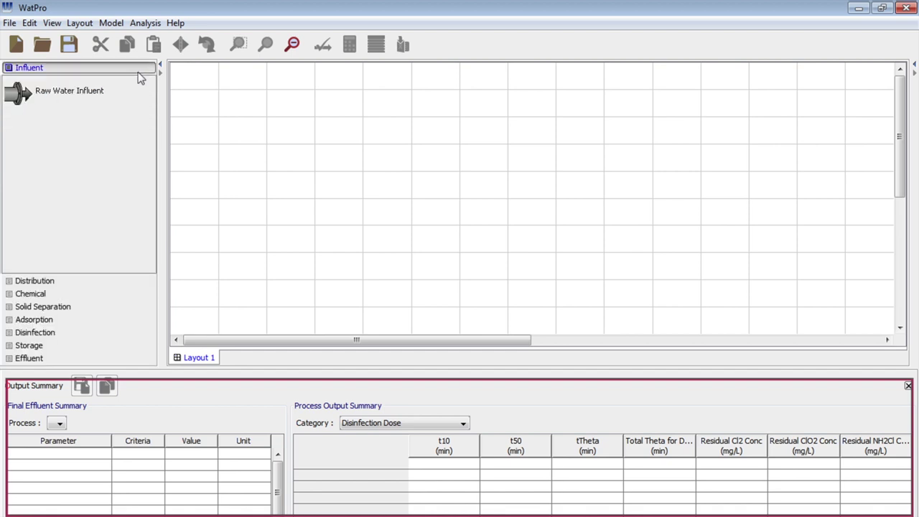
pyautogui.click(137, 71)
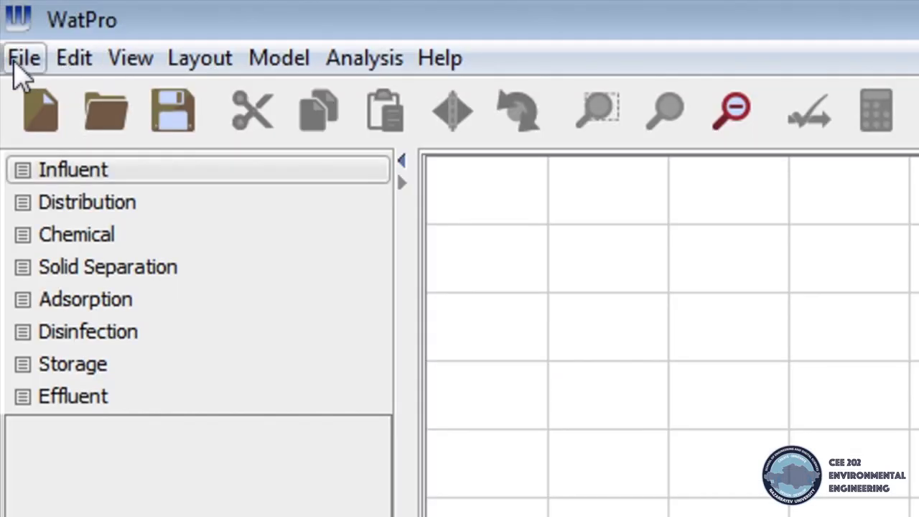
# Start a new layout and accept the display preferences with English as language and Metric as default units.
pyautogui.click(16, 62)
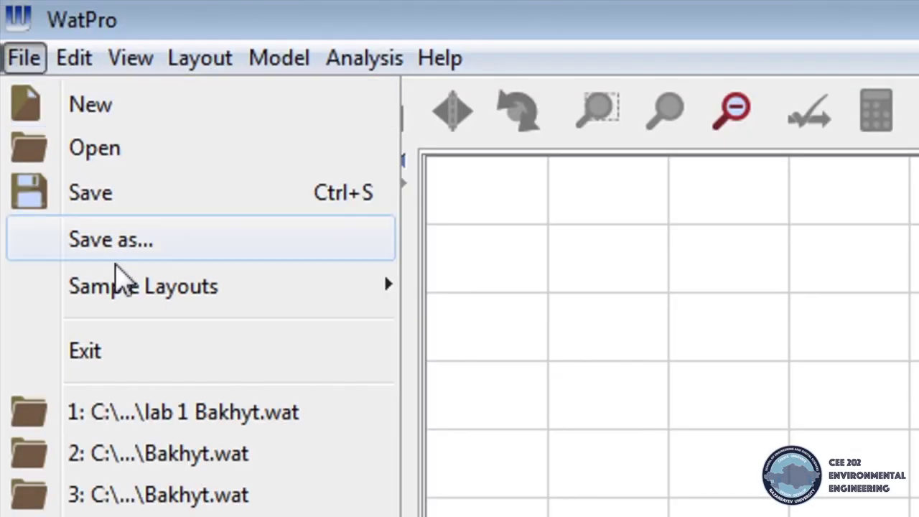
pyautogui.click(93, 119)
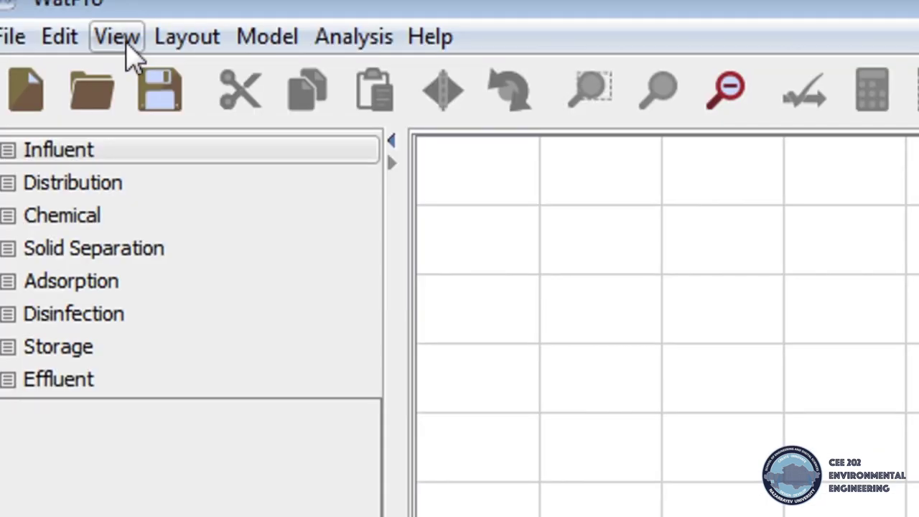
pyautogui.click(53, 24)
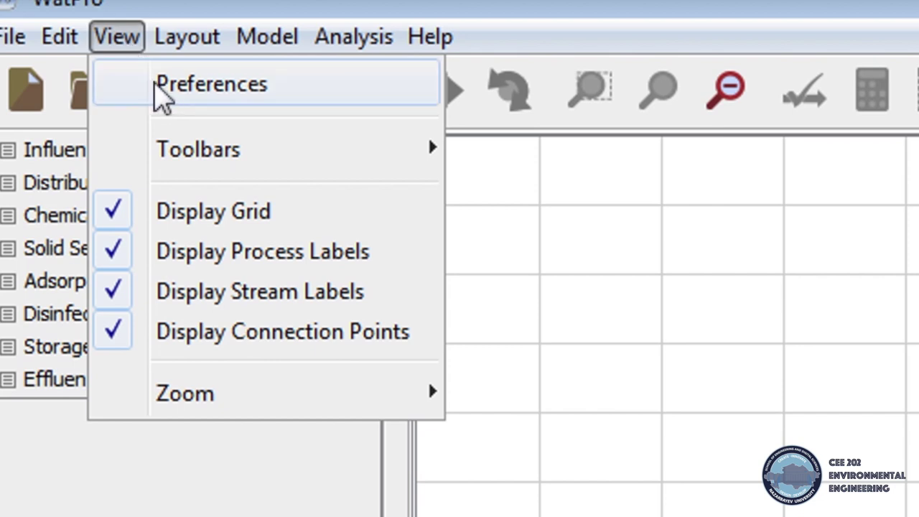
pyautogui.click(161, 97)
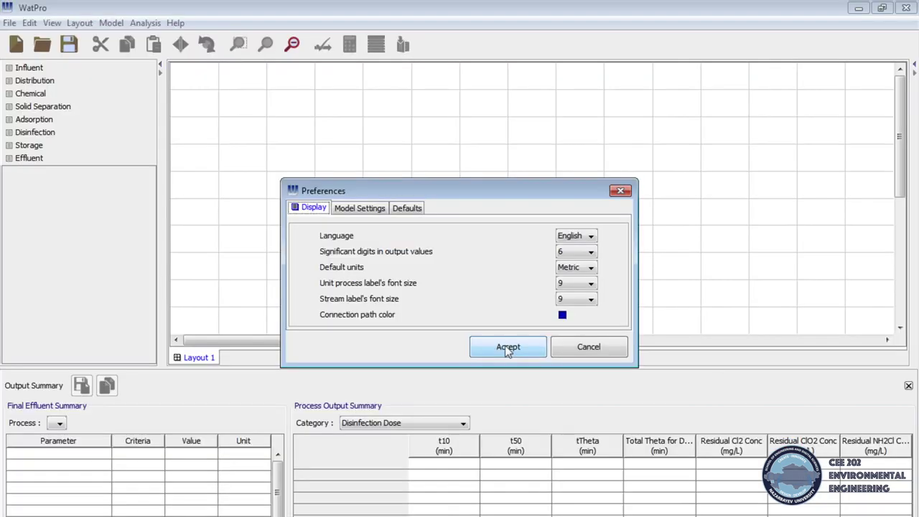
pyautogui.click(508, 347)
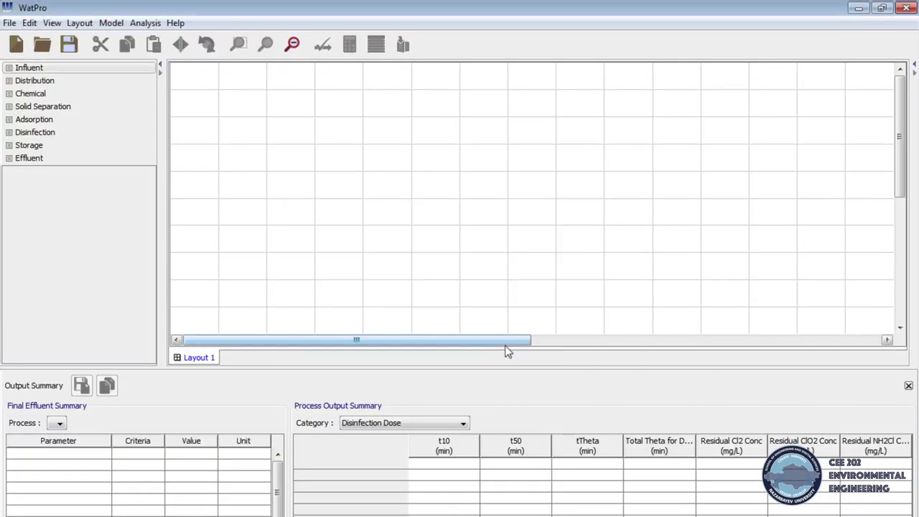
# Enable the total Giardia, virus and crypto reduction requirements in the model's effluent limits.
pyautogui.click(121, 25)
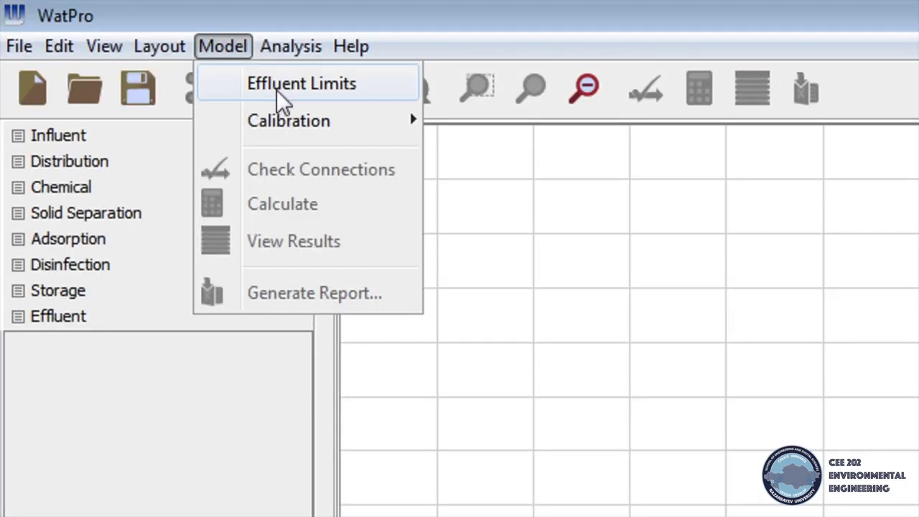
pyautogui.click(282, 100)
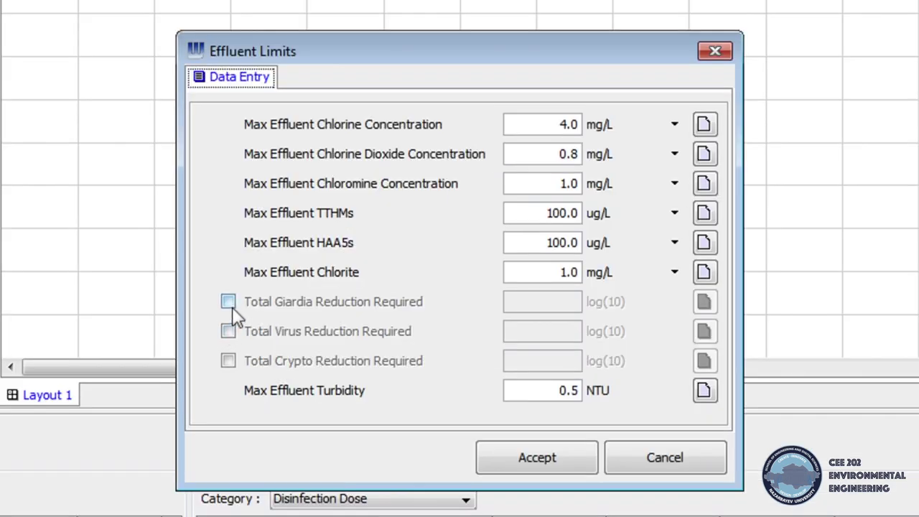
pyautogui.click(228, 302)
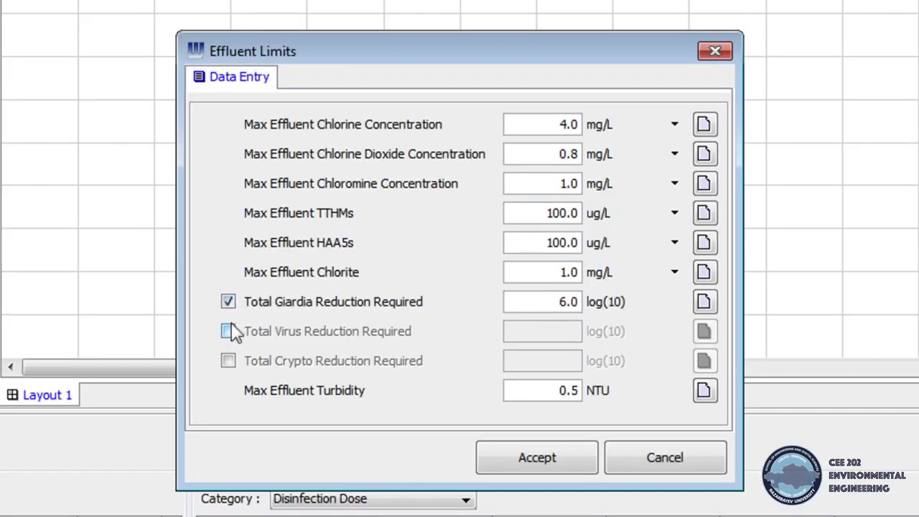
pyautogui.click(228, 331)
pyautogui.click(228, 361)
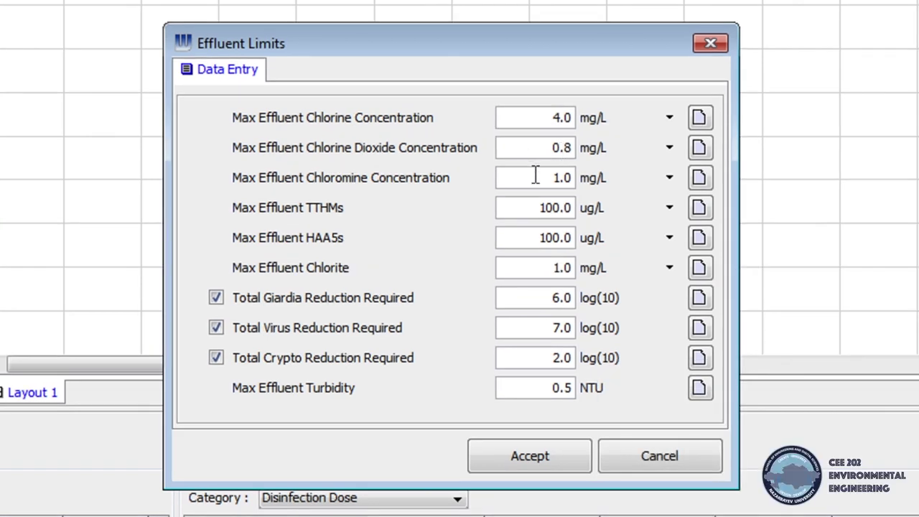
# Set the maximum effluent chloramine concentration to 4 mg/L and the TTHMs limit to 0.08 in units of mg/L.
pyautogui.doubleClick(540, 179)
pyautogui.write('4')
pyautogui.doubleClick(538, 207)
pyautogui.click(670, 208)
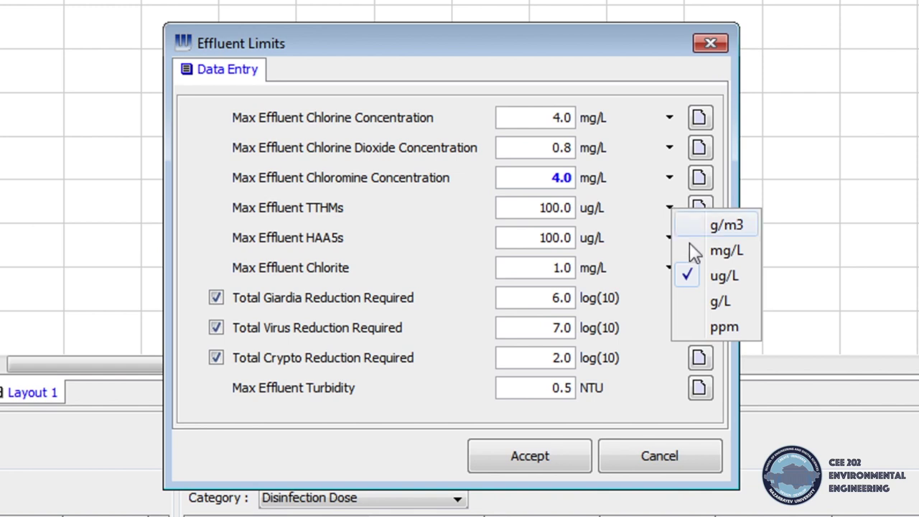
pyautogui.click(726, 251)
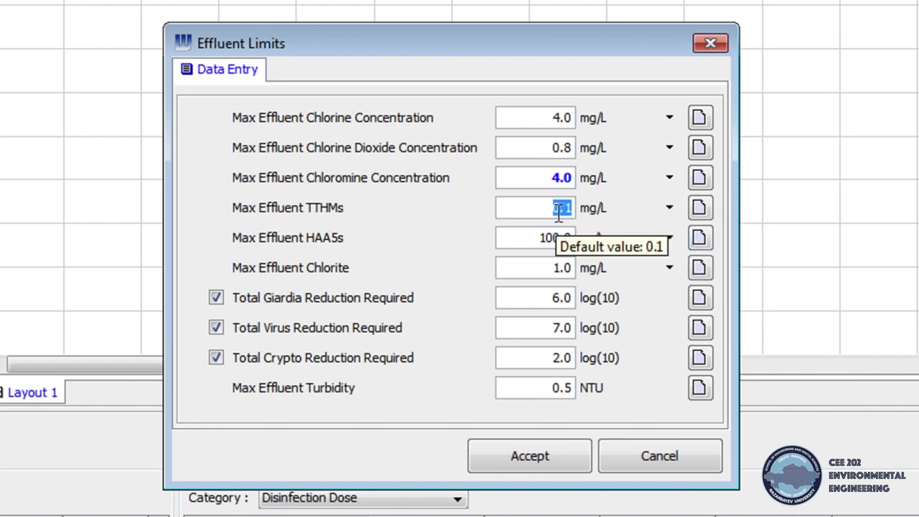
pyautogui.write('0.08')
pyautogui.press('Tab')
# Set the maximum effluent HAA5s to 0.06 in units of mg/L and the maximum effluent turbidity to 0.3 NTU.
pyautogui.click(670, 237)
pyautogui.click(726, 281)
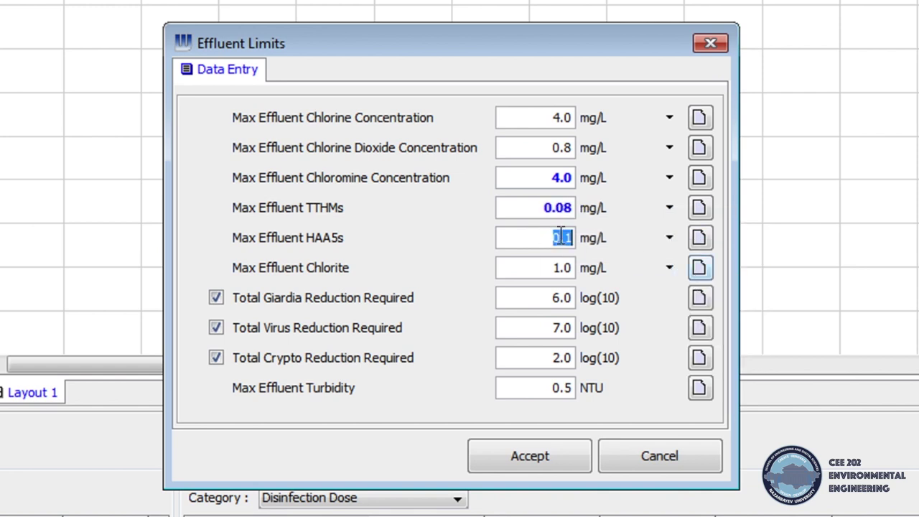
pyautogui.write('0.06')
pyautogui.click(539, 298)
pyautogui.click(550, 379)
pyautogui.write('0.3')
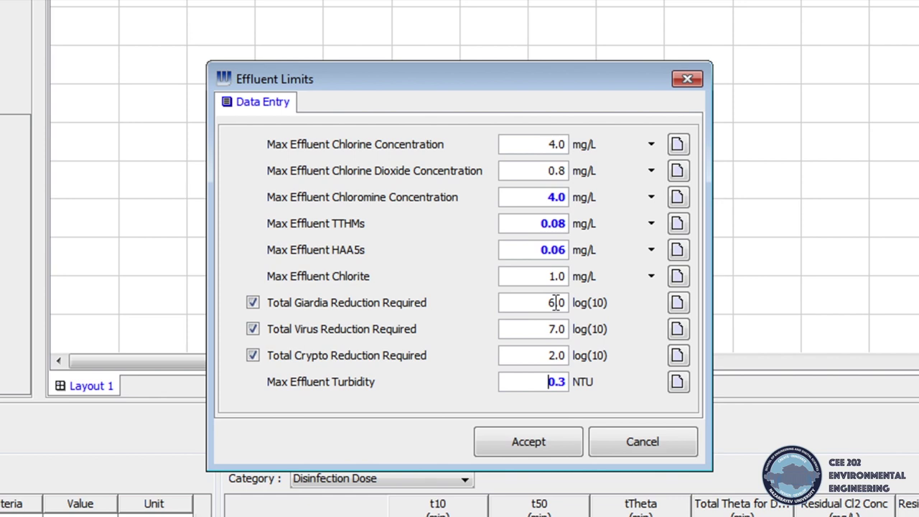
# Set the required log(10) reductions to 3 for Giardia, 4 for virus and 1 for crypto, and accept the effluent limits.
pyautogui.click(556, 302)
pyautogui.write('3')
pyautogui.click(557, 329)
pyautogui.write('4')
pyautogui.click(556, 355)
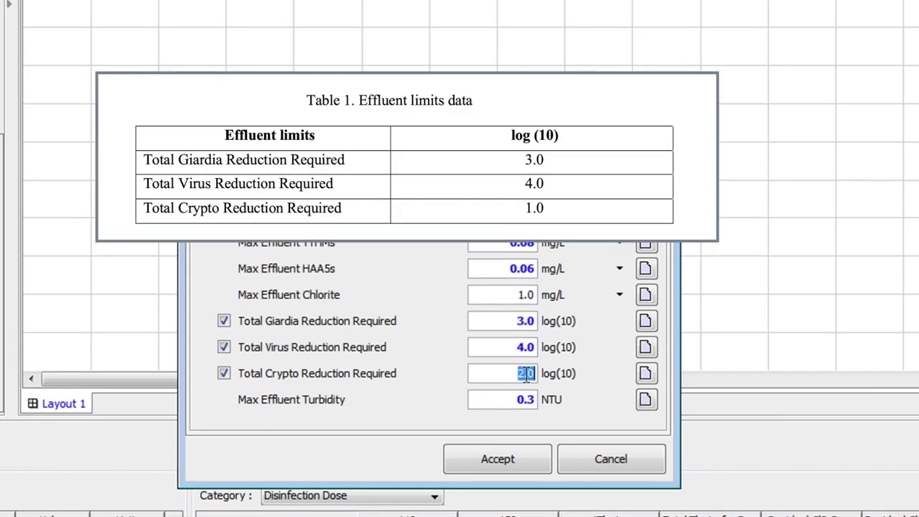
pyautogui.write('1')
pyautogui.press('Return')
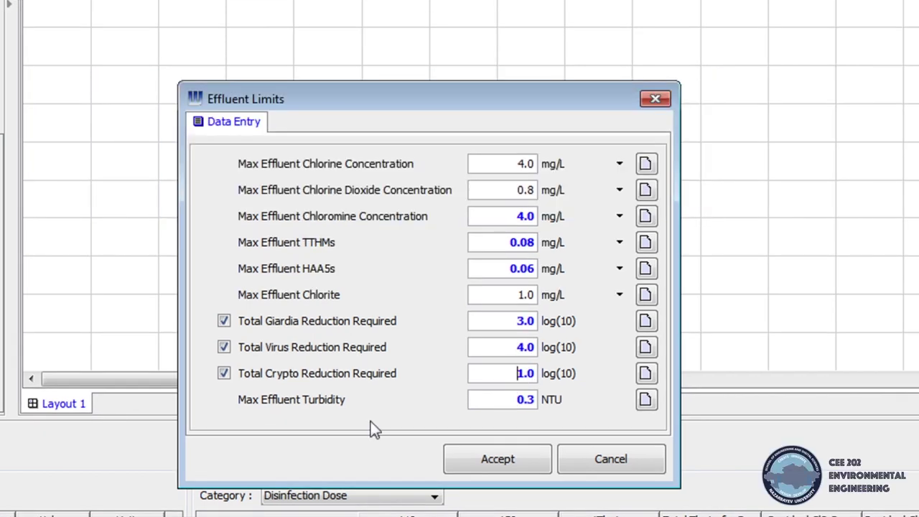
pyautogui.click(459, 461)
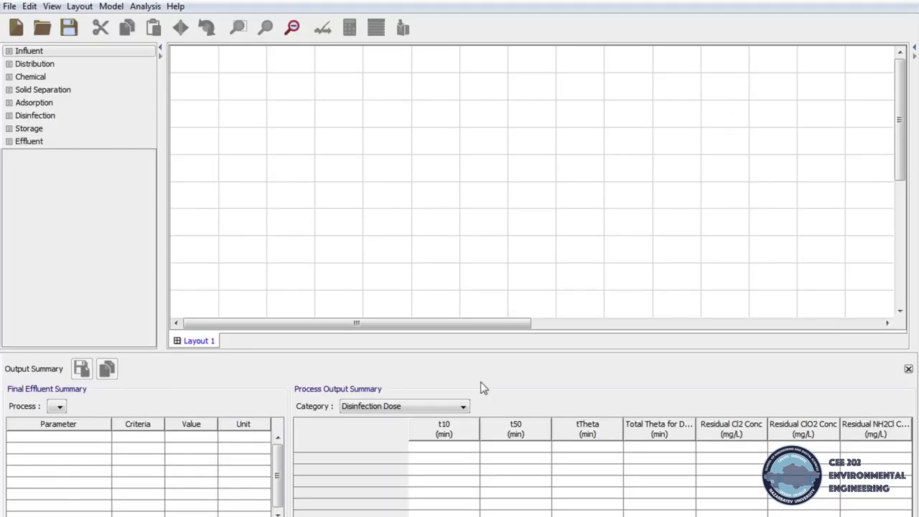
# Place a Raw Water Influent on the layout grid and set its flow rate to 86400.6 m3/d and temperature to 17 deg C.
pyautogui.click(131, 50)
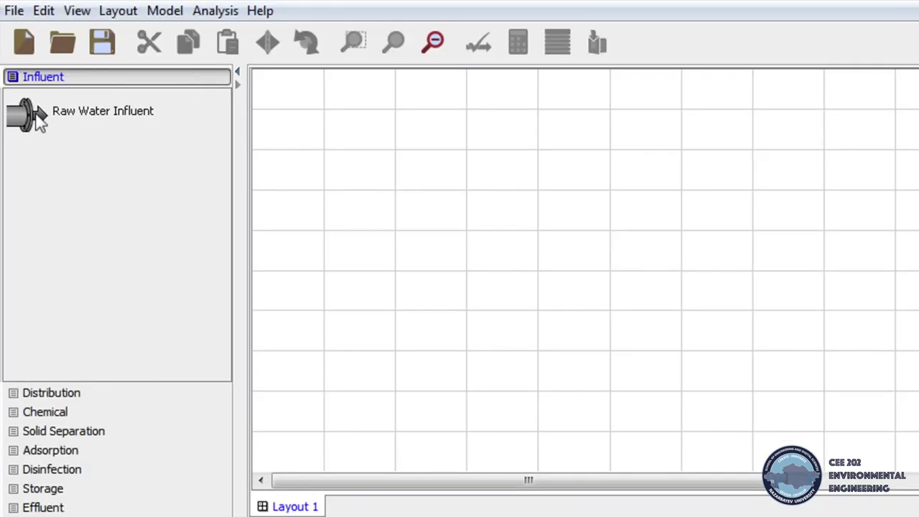
pyautogui.moveTo(37, 121); pyautogui.dragTo(356, 163)
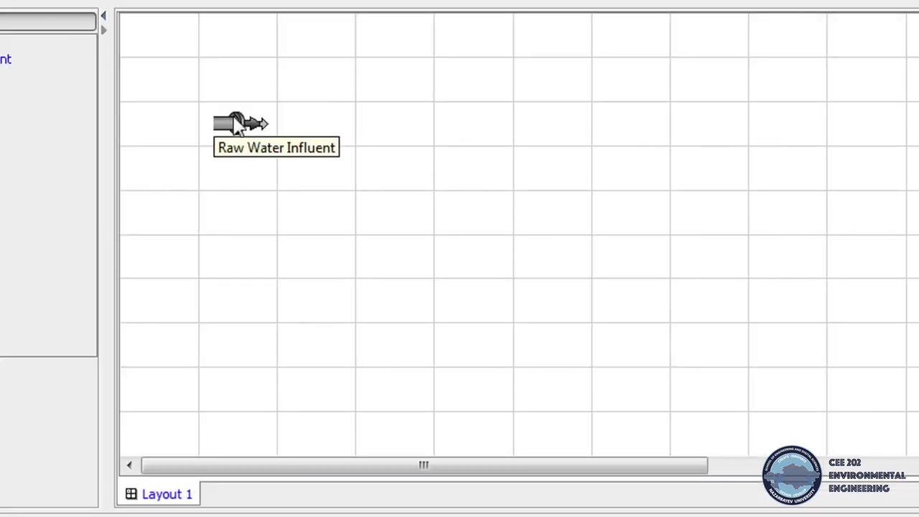
pyautogui.rightClick(233, 117)
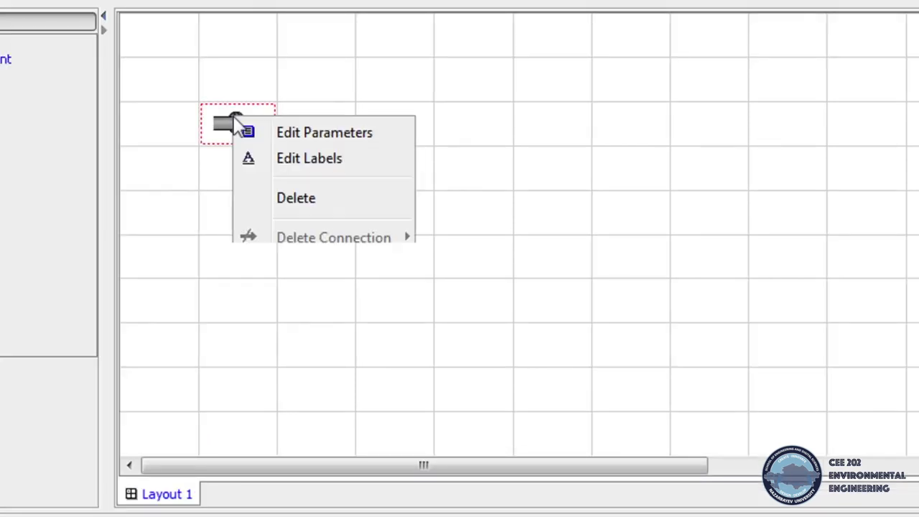
pyautogui.click(269, 137)
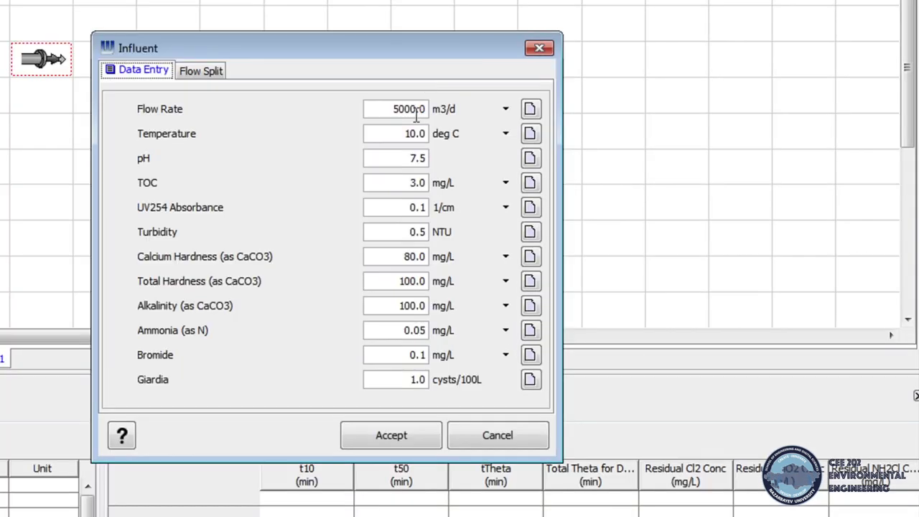
pyautogui.doubleClick(416, 114)
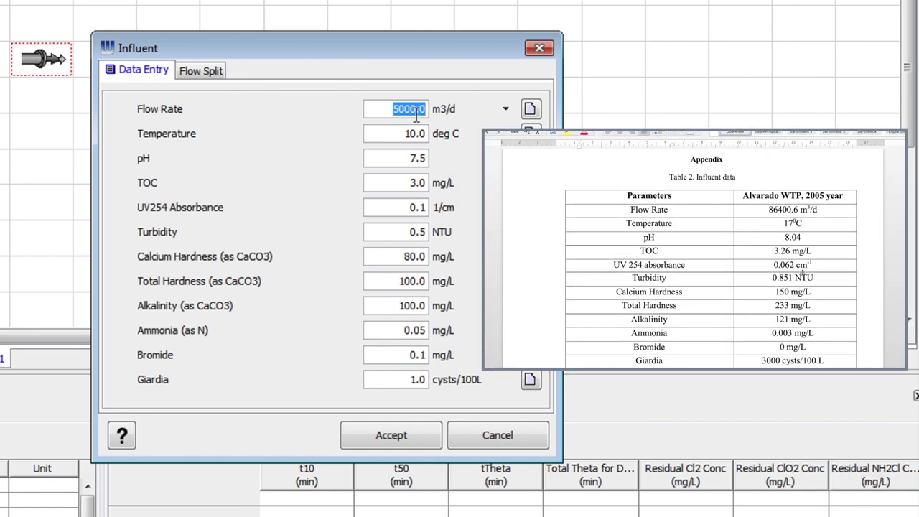
pyautogui.write('86400.6')
pyautogui.doubleClick(414, 133)
pyautogui.write('17')
# Set the influent's pH to 8.04, TOC to 3.26 mg/L, UV254 absorbance to 0.062 1/cm and turbidity to 0.851 NTU.
pyautogui.doubleClick(410, 161)
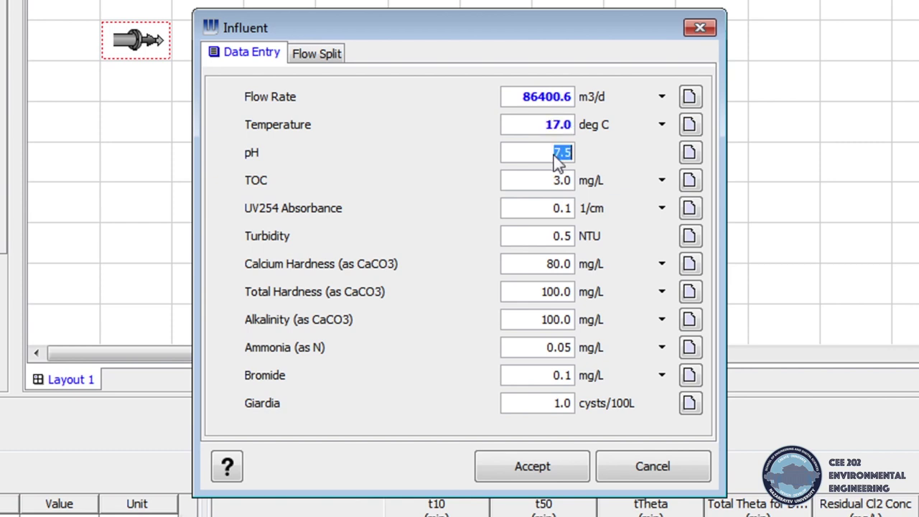
pyautogui.write('8.04')
pyautogui.doubleClick(559, 181)
pyautogui.write('3.26')
pyautogui.doubleClick(562, 208)
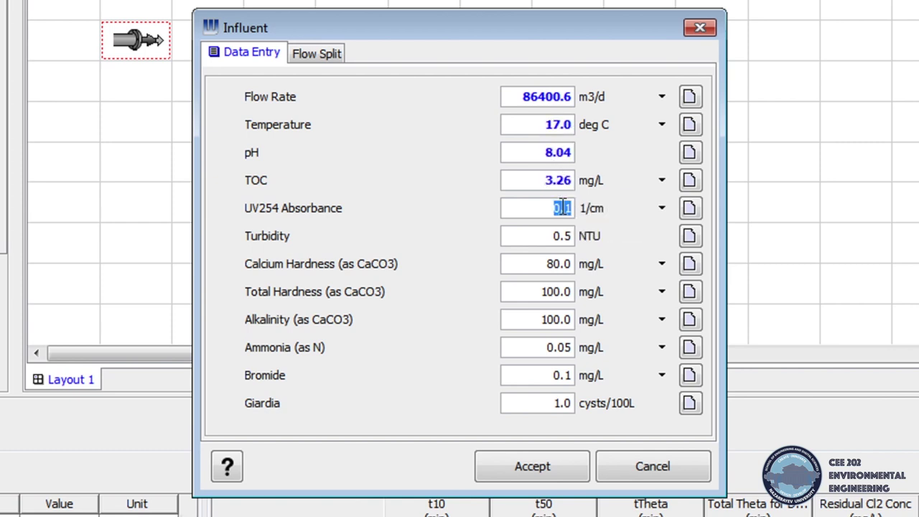
pyautogui.write('0.062')
pyautogui.doubleClick(562, 235)
pyautogui.write('0.851')
# Set the influent's calcium hardness to 150 mg/L, total hardness to 233 mg/L and alkalinity to 121 mg/L.
pyautogui.doubleClick(559, 264)
pyautogui.write('150')
pyautogui.doubleClick(558, 291)
pyautogui.write('233')
pyautogui.doubleClick(558, 319)
pyautogui.write('121')
# Set the influent's ammonia to 0.003 mg/L, bromide to 0 mg/L and Giardia to 3000 cysts/100L, and accept the data.
pyautogui.doubleClick(555, 346)
pyautogui.write('0.003')
pyautogui.doubleClick(562, 375)
pyautogui.write('0')
pyautogui.doubleClick(562, 403)
pyautogui.write('3000')
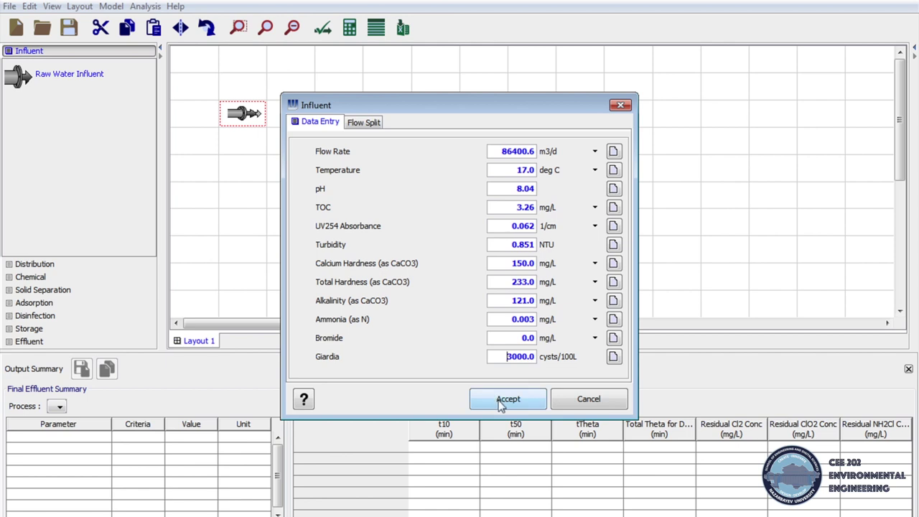
pyautogui.click(506, 399)
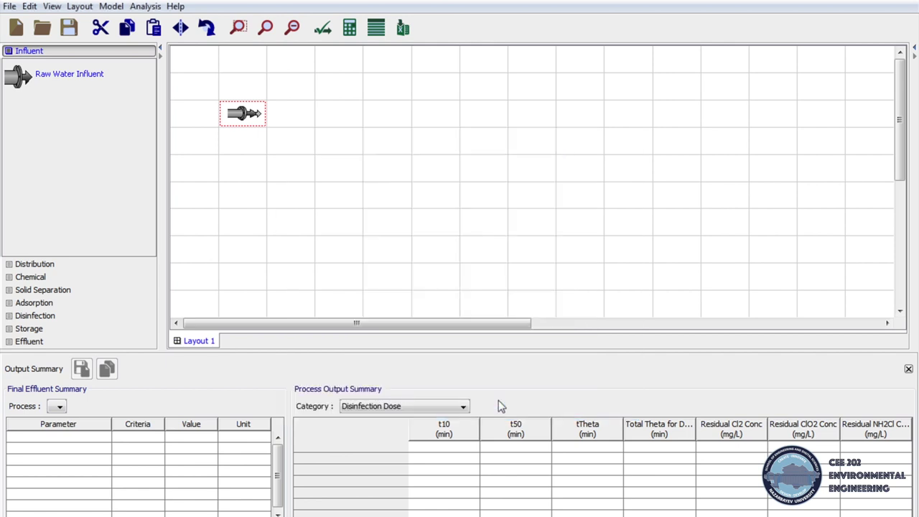
# Place a Chemical Addition unit diagonally below the influent and set it to dose 45 mg/L of Calcium Hydroxide (Lime).
pyautogui.click(32, 277)
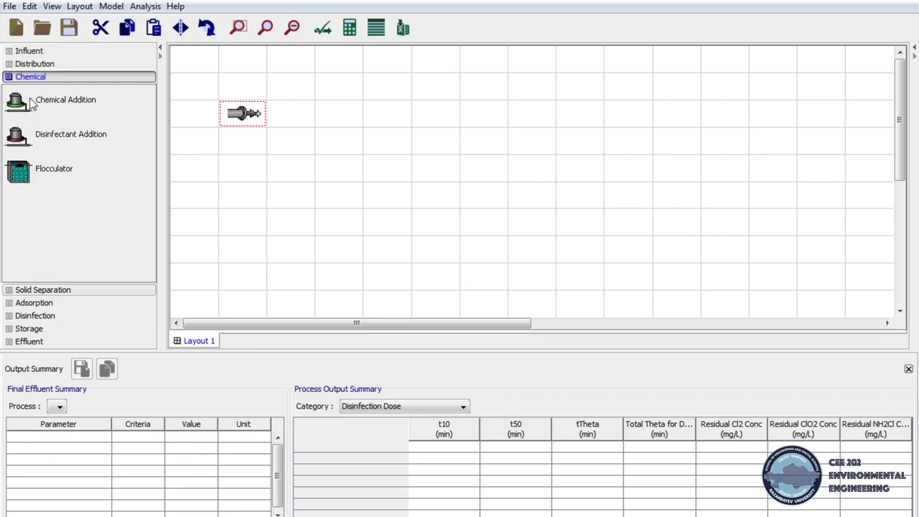
pyautogui.moveTo(25, 106); pyautogui.dragTo(293, 147)
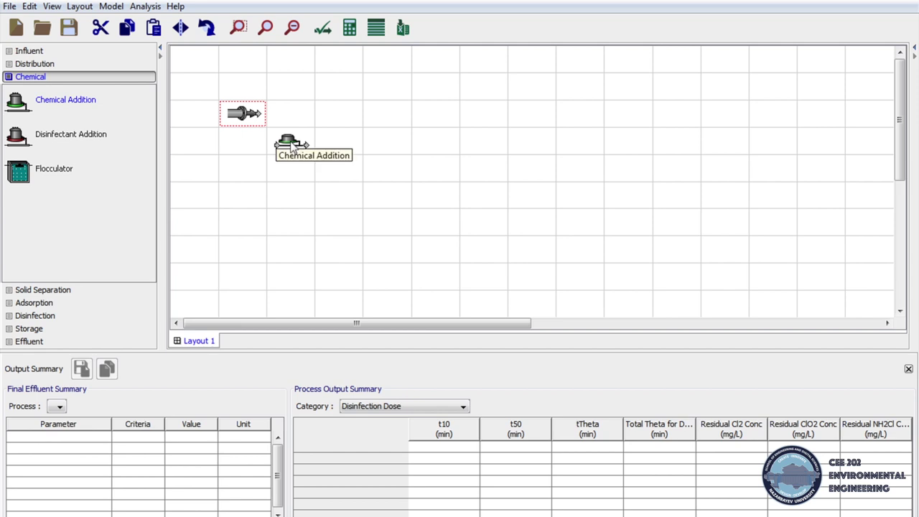
pyautogui.rightClick(292, 147)
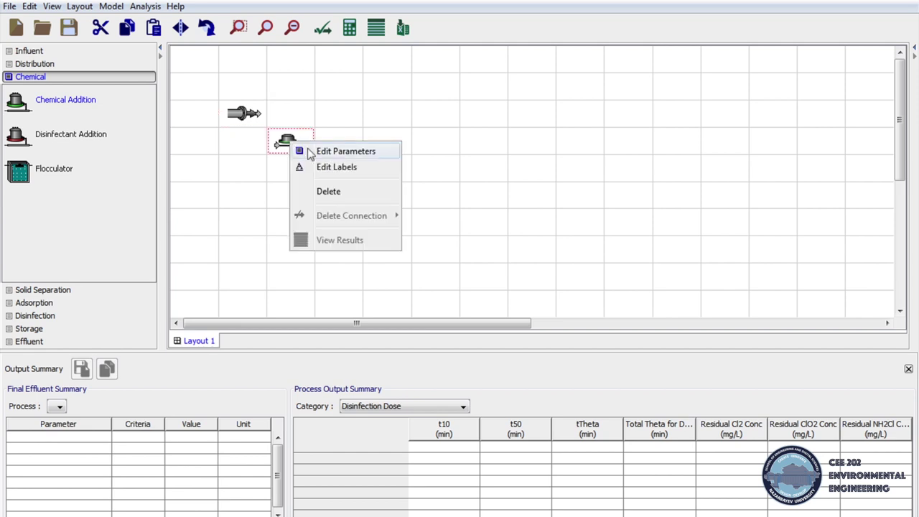
pyautogui.click(311, 151)
pyautogui.click(581, 244)
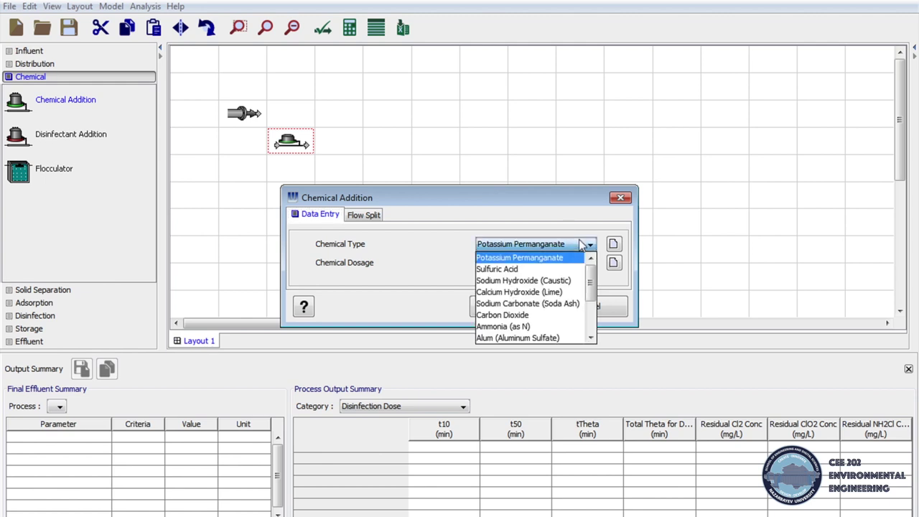
pyautogui.click(566, 299)
pyautogui.doubleClick(515, 264)
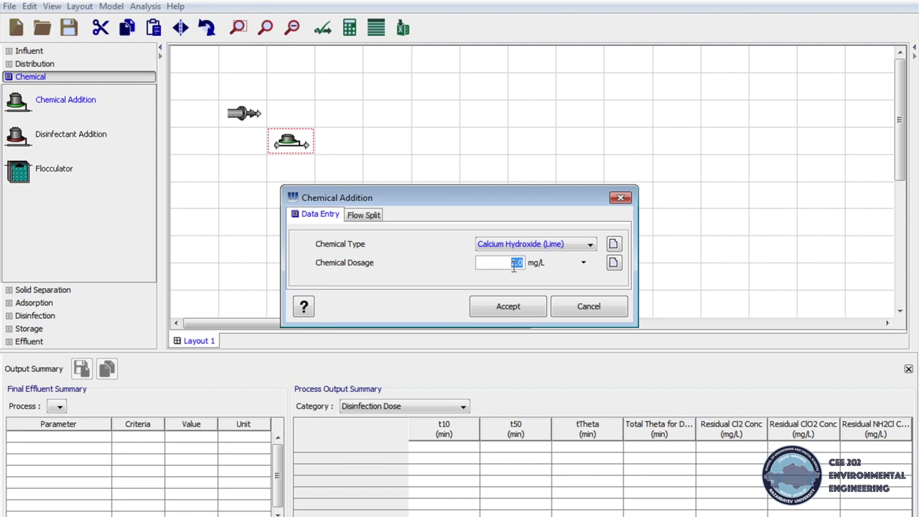
pyautogui.write('45')
pyautogui.click(517, 310)
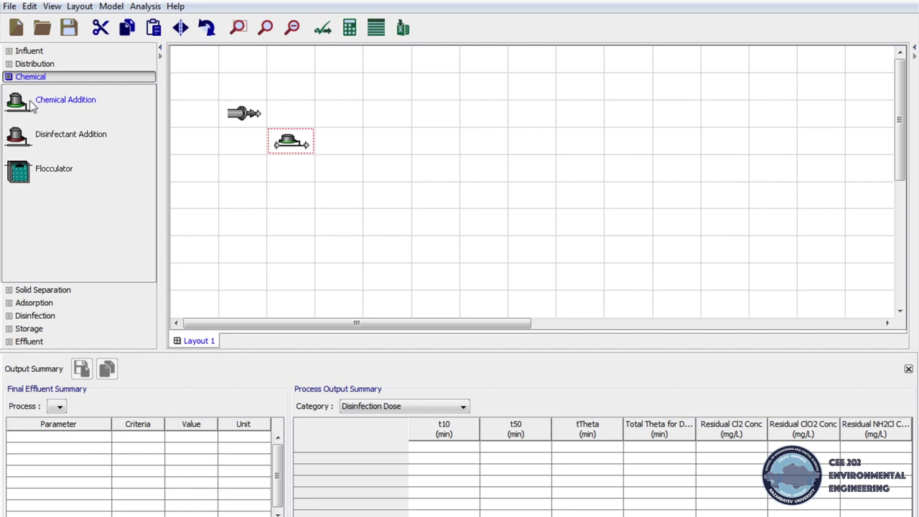
# Place a second Chemical Addition unit diagonally below the first and set it to dose 40 mg/L of Sodium Carbonate (Soda Ash).
pyautogui.moveTo(30, 106); pyautogui.dragTo(331, 169)
pyautogui.moveTo(331, 169); pyautogui.dragTo(332, 170)
pyautogui.rightClick(334, 171)
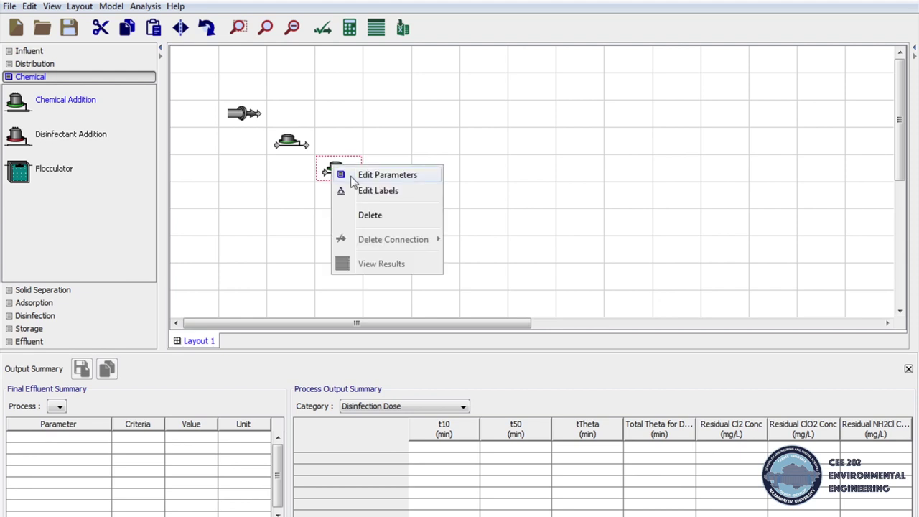
pyautogui.click(355, 176)
pyautogui.click(503, 245)
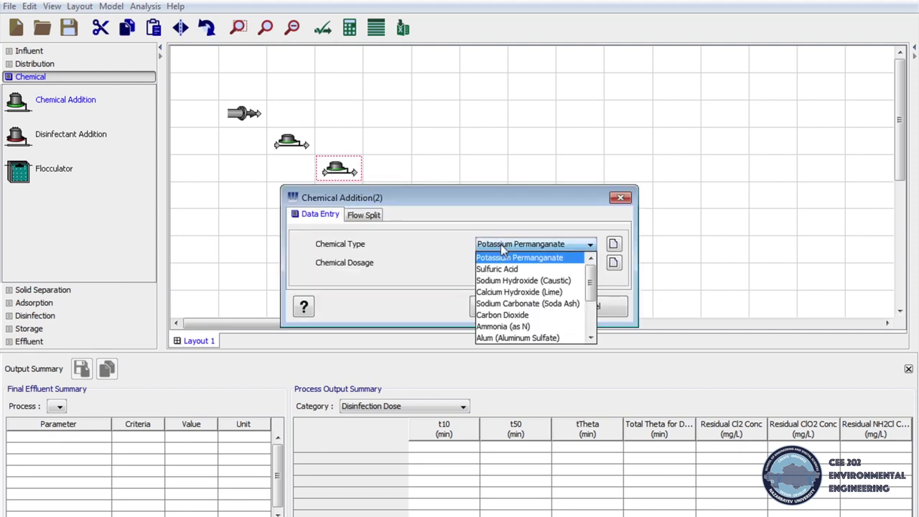
pyautogui.click(531, 303)
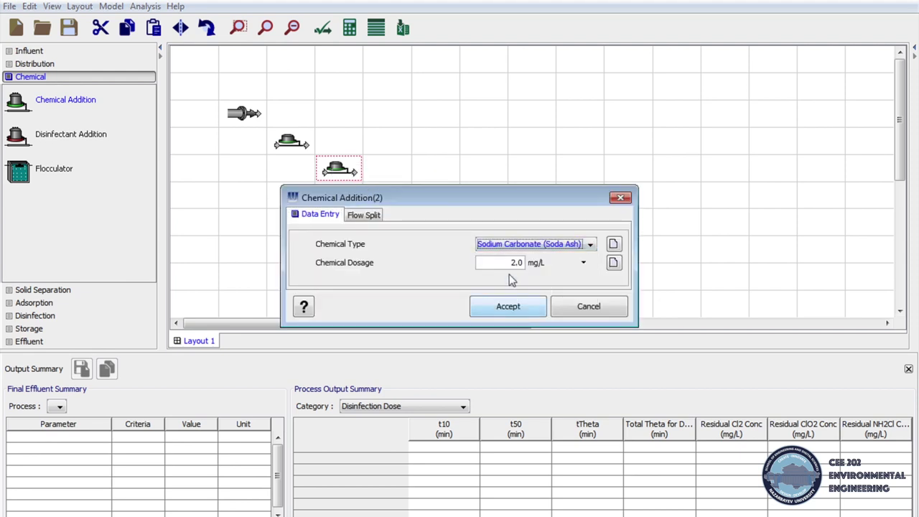
pyautogui.doubleClick(509, 262)
pyautogui.write('4')
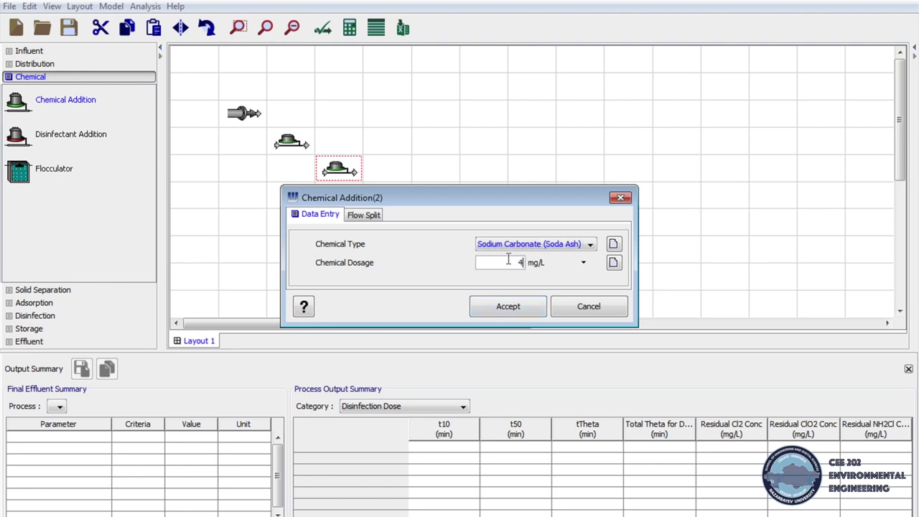
pyautogui.write('0')
pyautogui.click(518, 307)
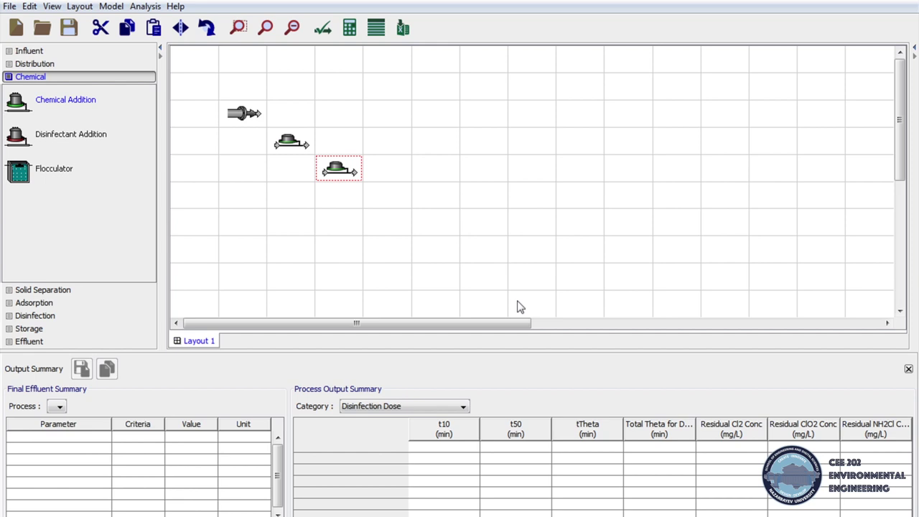
# Place a third Chemical Addition unit diagonally below the second and set its chemical type to PACl Soln. (80%Bas. 35%Wt.).
pyautogui.moveTo(52, 90); pyautogui.dragTo(382, 201)
pyautogui.doubleClick(381, 201)
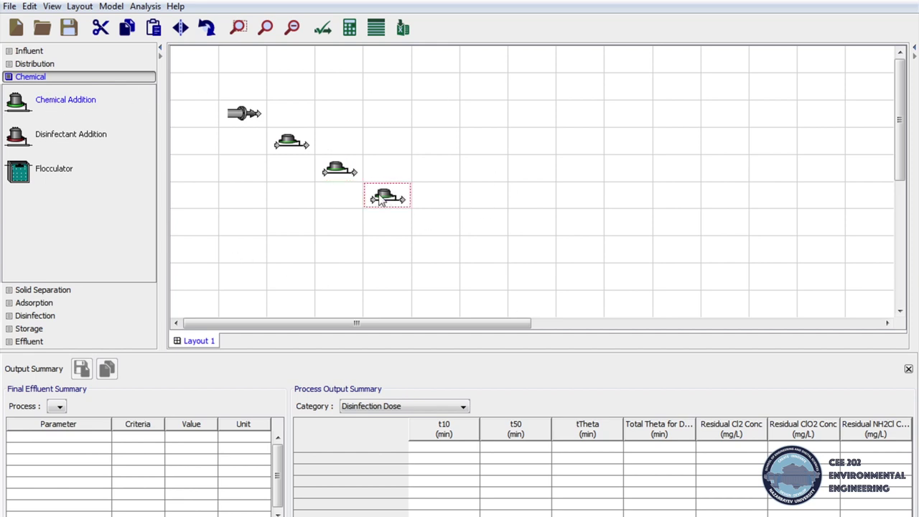
pyautogui.click(525, 242)
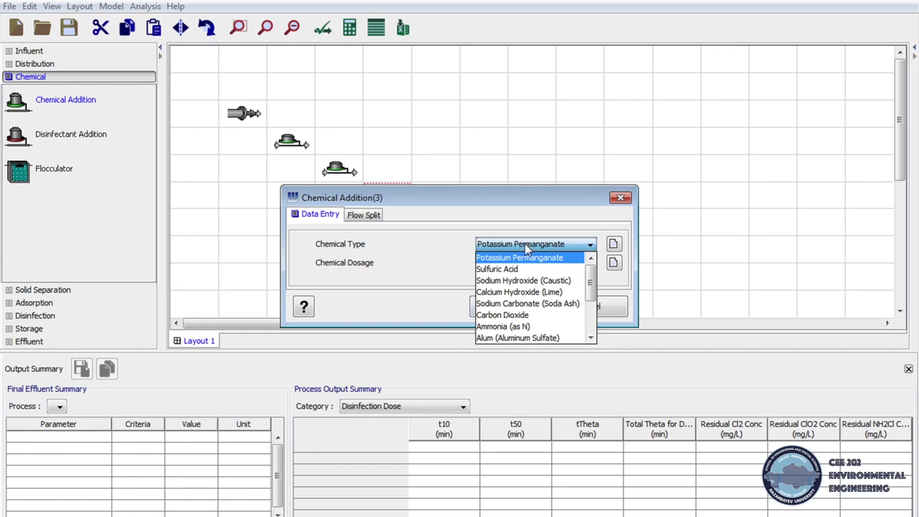
pyautogui.click(590, 337)
pyautogui.click(590, 337)
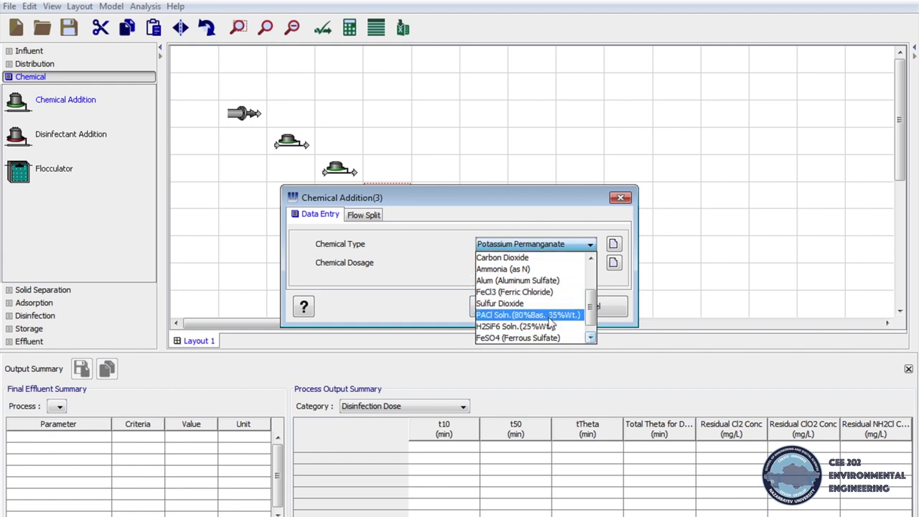
pyautogui.click(546, 316)
pyautogui.click(507, 306)
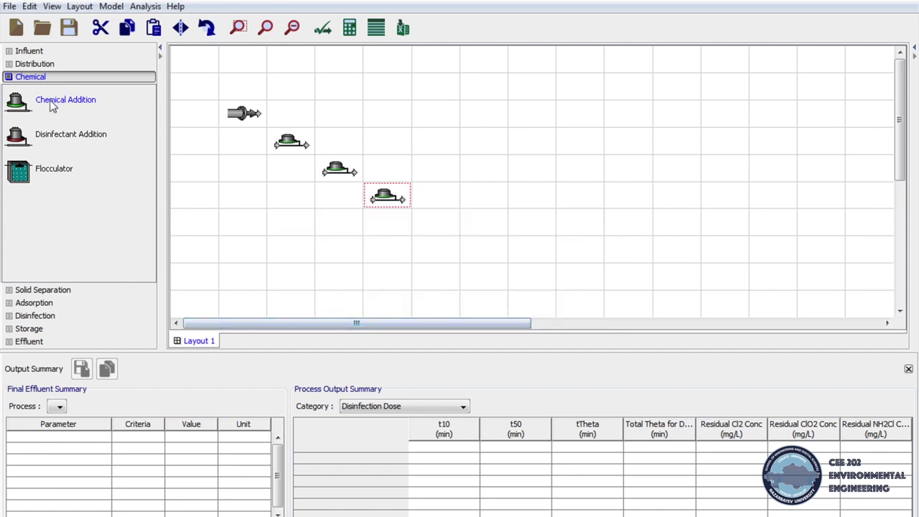
# Place a Flocculator diagonally below the third Chemical Addition unit and set its baffling description to Perfect (Plug Flow).
pyautogui.moveTo(33, 172); pyautogui.dragTo(437, 223)
pyautogui.rightClick(436, 223)
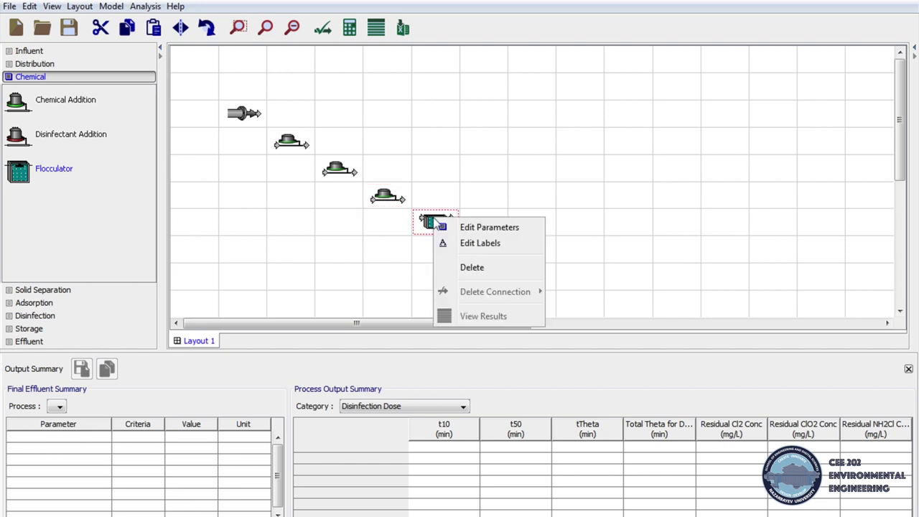
pyautogui.click(450, 227)
pyautogui.click(504, 216)
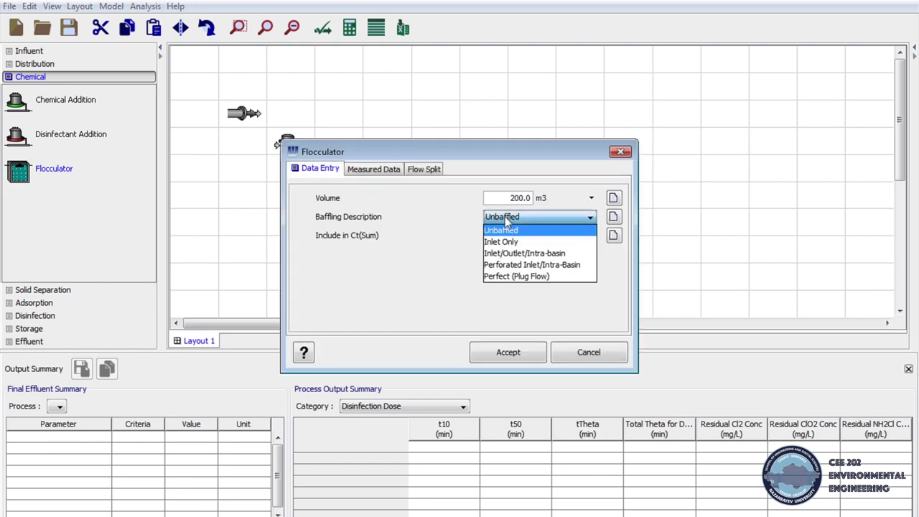
pyautogui.click(539, 278)
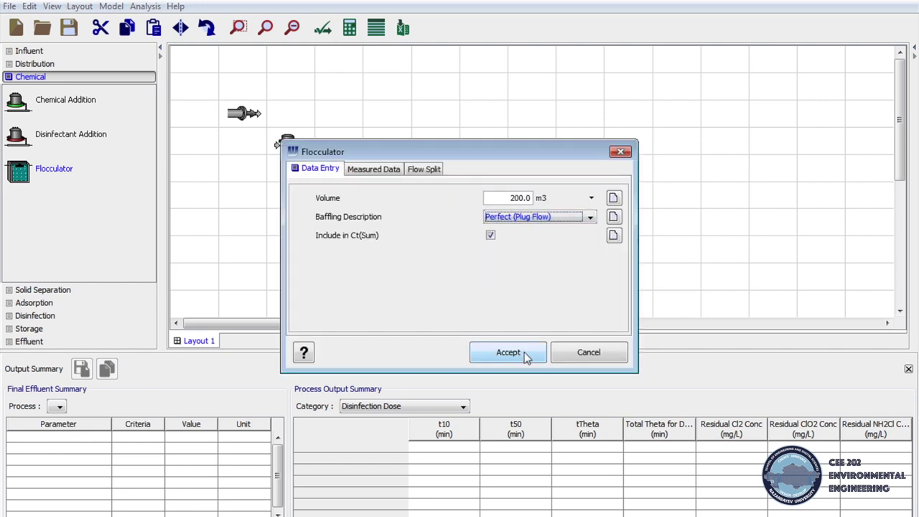
pyautogui.click(509, 352)
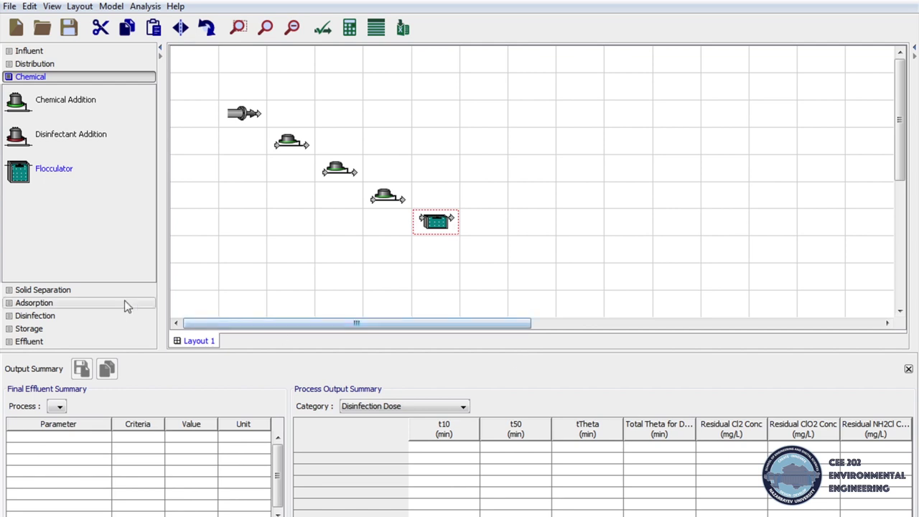
# Place a Settling Basin diagonally above the flocculator and accept its data with the default Unbaffled description.
pyautogui.click(106, 289)
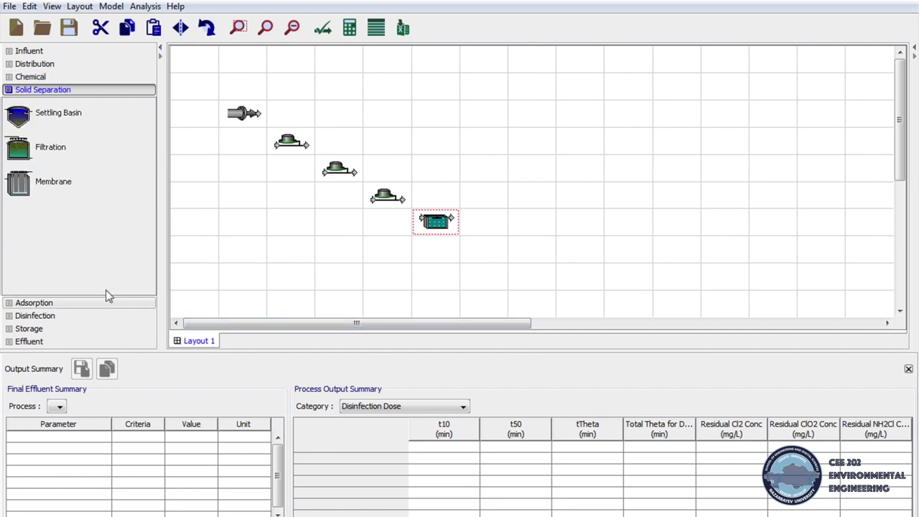
pyautogui.moveTo(20, 122); pyautogui.dragTo(490, 198)
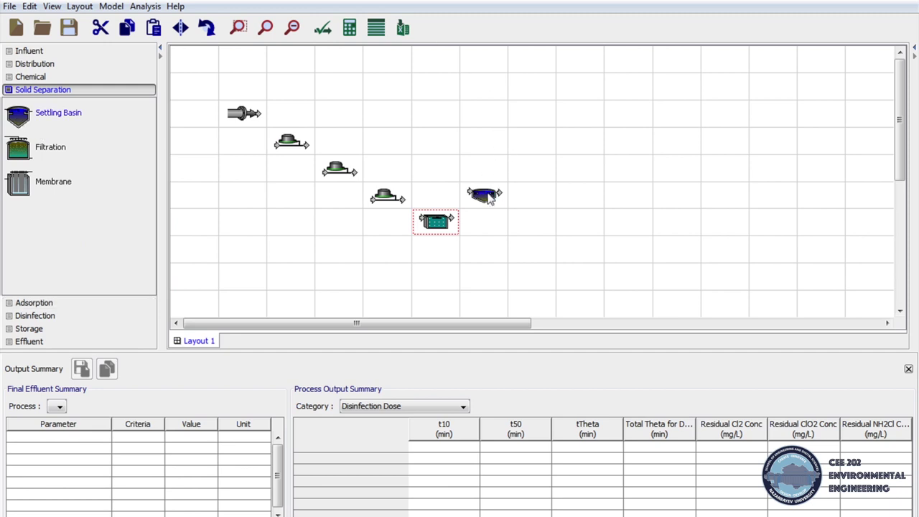
pyautogui.rightClick(488, 197)
pyautogui.click(528, 200)
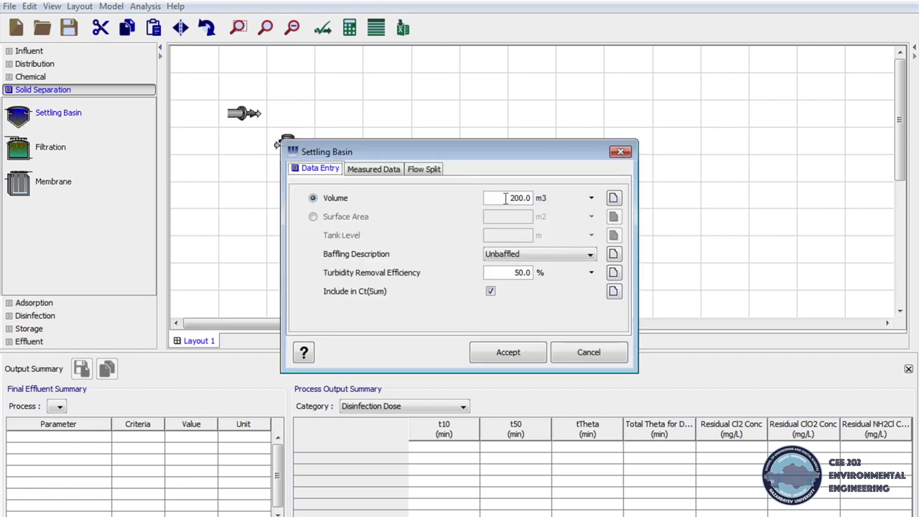
pyautogui.click(531, 254)
pyautogui.click(532, 253)
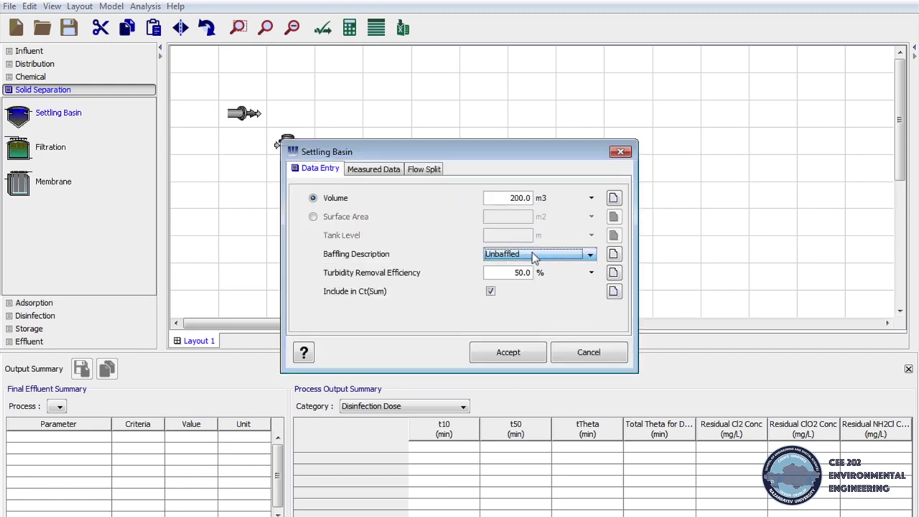
pyautogui.click(529, 352)
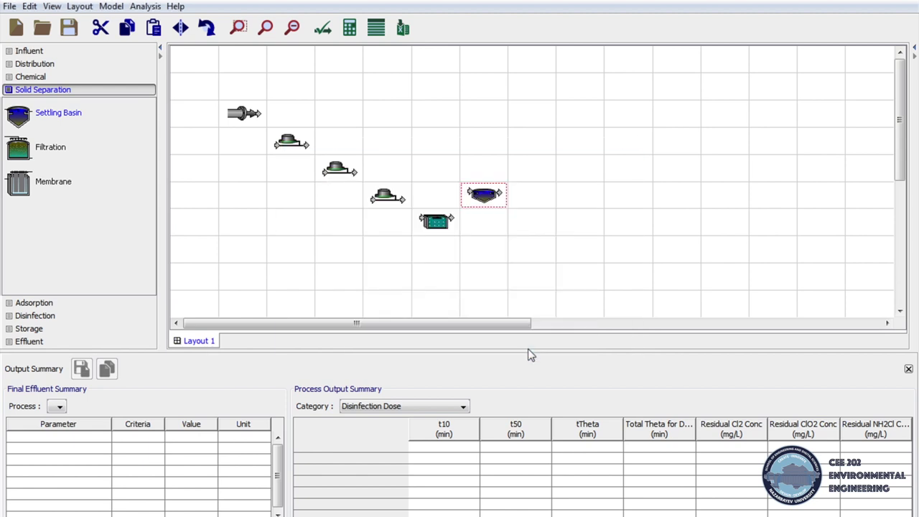
# Place a Filtration unit diagonally above the settling basin and accept its default Conventional filter data.
pyautogui.moveTo(50, 147); pyautogui.dragTo(539, 173)
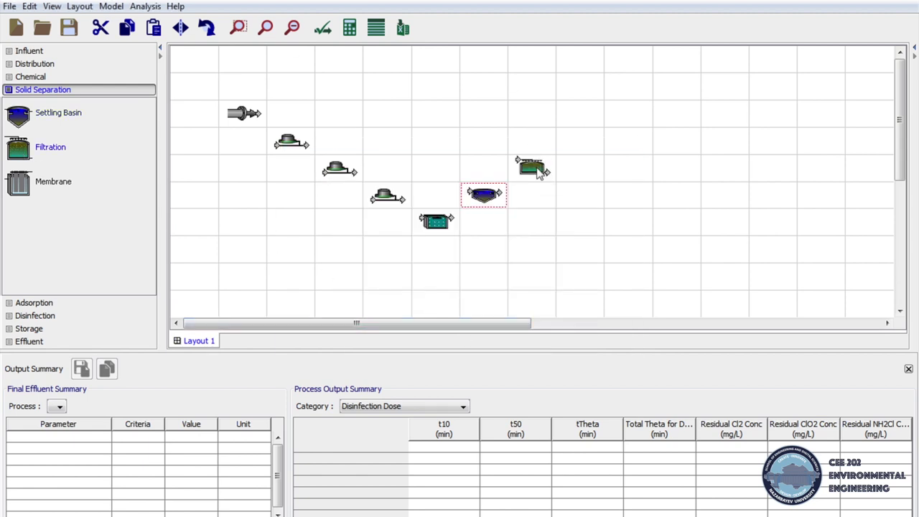
pyautogui.rightClick(539, 171)
pyautogui.click(551, 176)
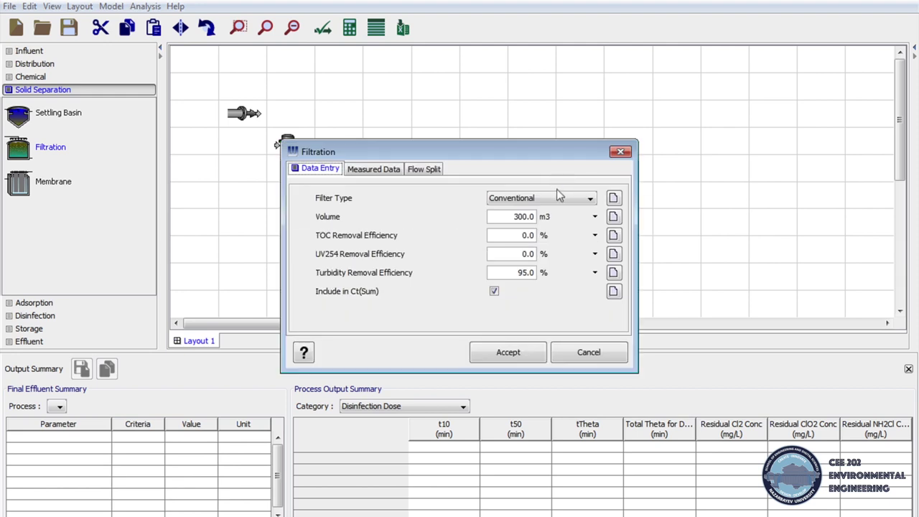
pyautogui.click(502, 353)
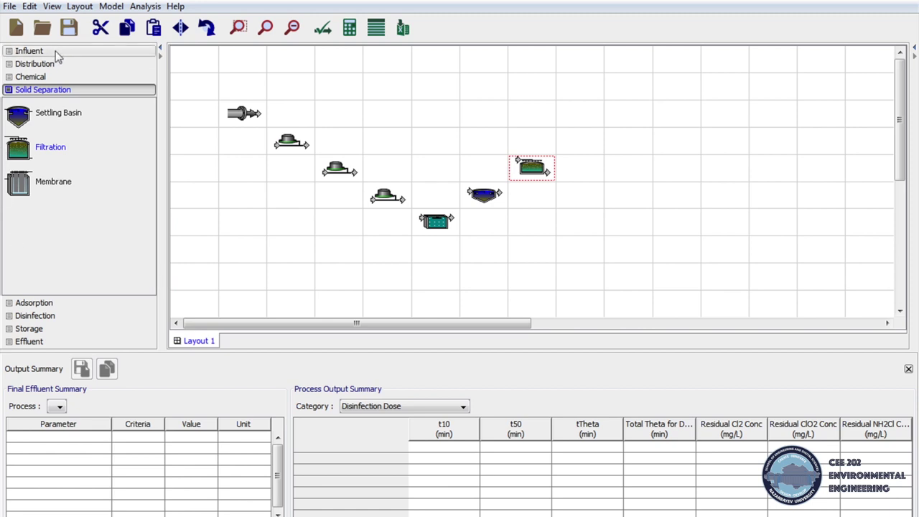
# Place a Disinfectant Addition unit diagonally above the filter, choose ClO2 - Chlorine Dioxide and enter its dosage.
pyautogui.click(58, 76)
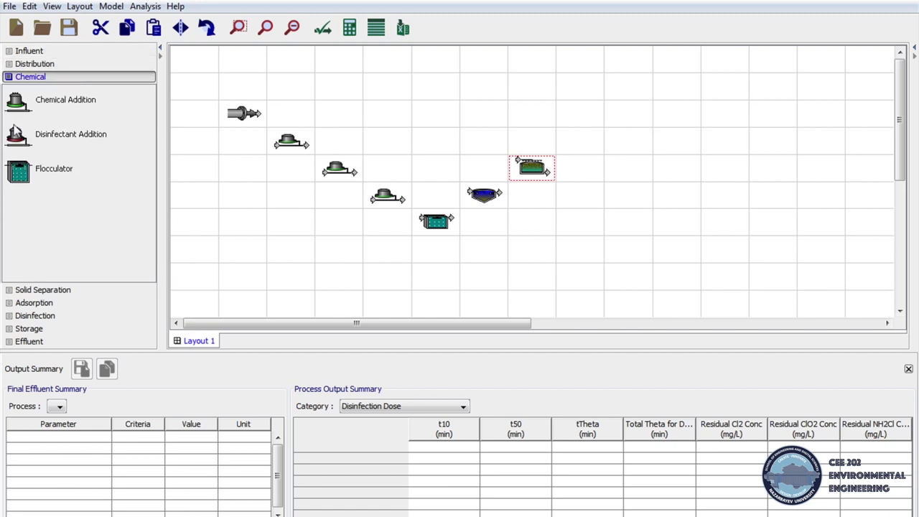
pyautogui.moveTo(657, 85); pyautogui.dragTo(583, 138)
pyautogui.doubleClick(582, 142)
pyautogui.click(591, 244)
pyautogui.click(571, 291)
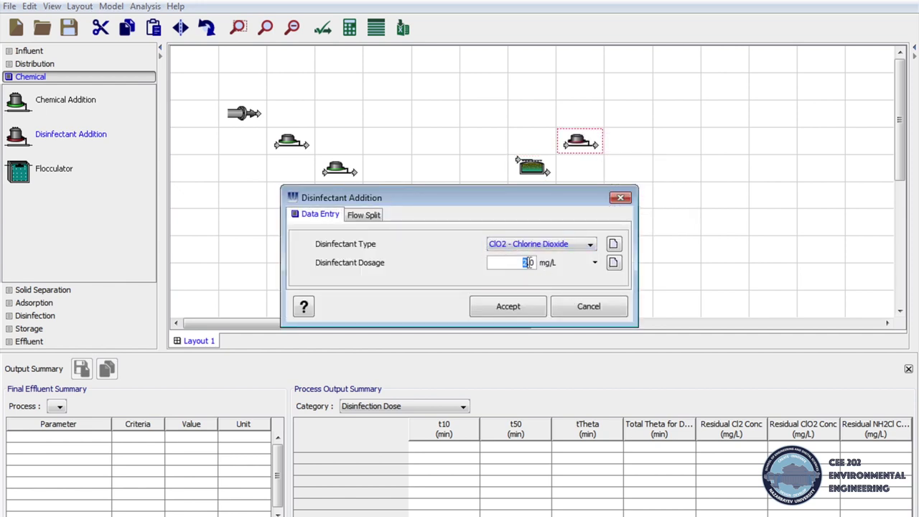
pyautogui.click(528, 262)
pyautogui.write('78')
pyautogui.press('Delete')
pyautogui.hotkey('shift', 'Home')
pyautogui.click(508, 307)
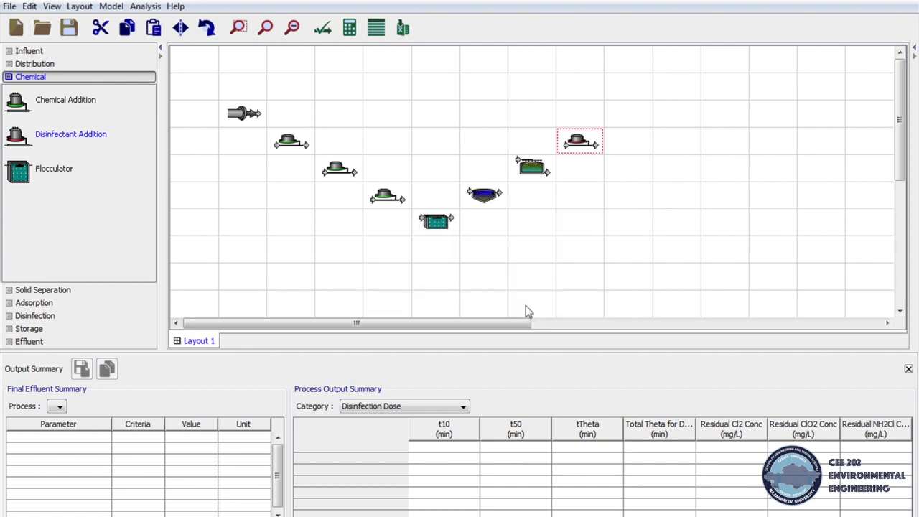
# Place a Contact Tank diagonally below the Disinfectant Addition unit and set its baffling description to Perfect (Plug Flow).
pyautogui.click(56, 319)
pyautogui.click(21, 140)
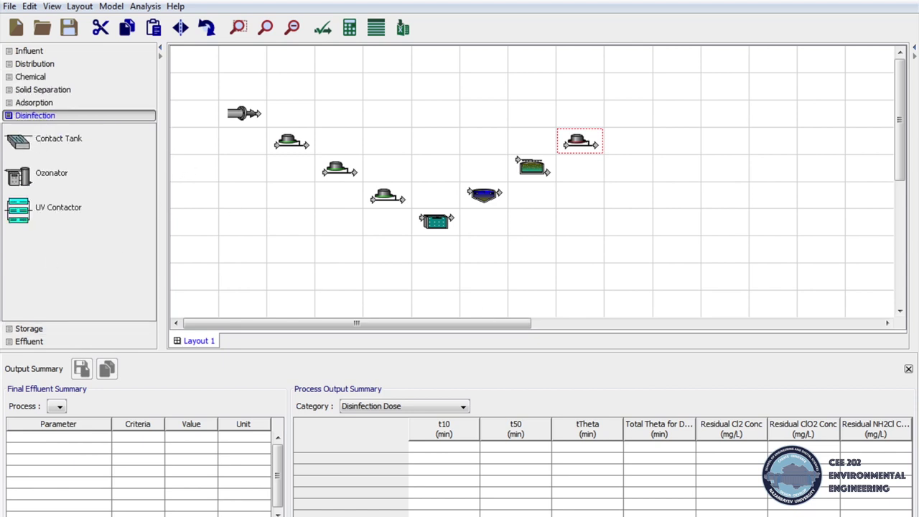
pyautogui.click(622, 169)
pyautogui.click(520, 260)
pyautogui.click(522, 315)
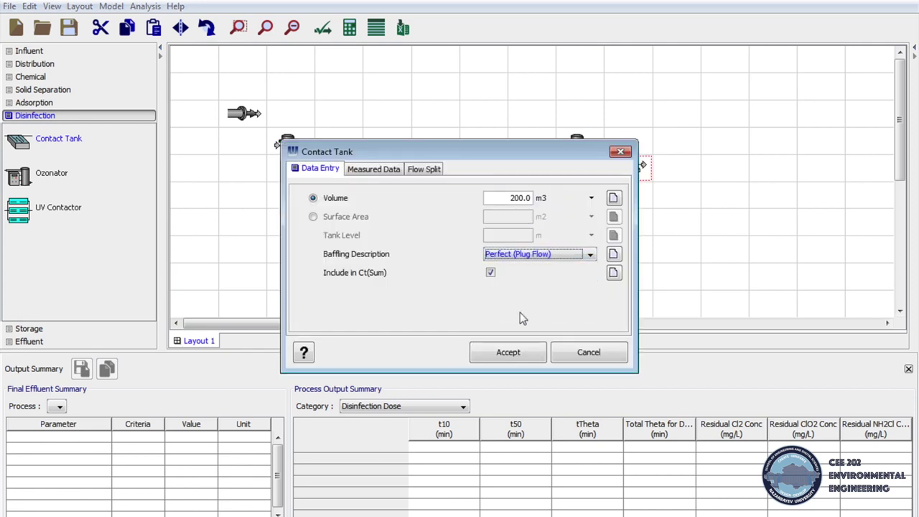
pyautogui.click(520, 351)
# Place a Clear Well diagonally below the contact tank and accept its data with the default Unbaffled description.
pyautogui.click(57, 327)
pyautogui.moveTo(16, 159); pyautogui.dragTo(675, 199)
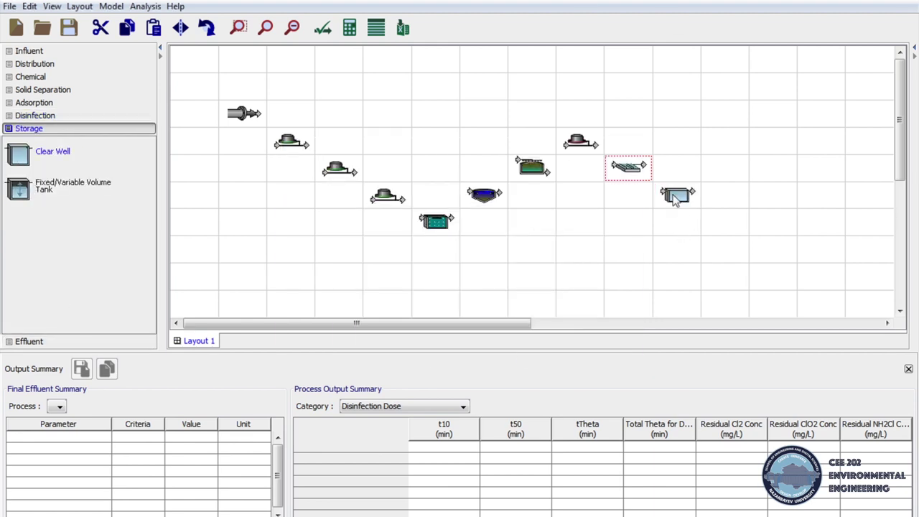
pyautogui.rightClick(672, 196)
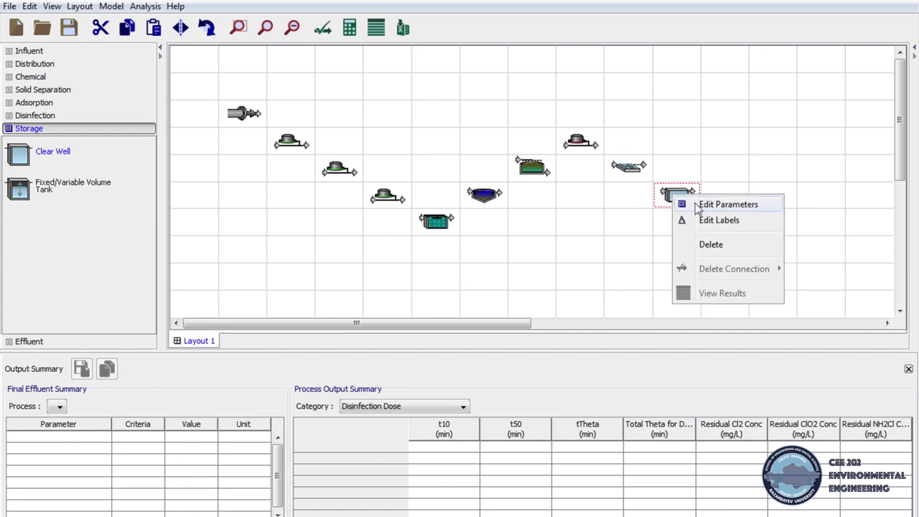
pyautogui.click(695, 204)
pyautogui.click(558, 255)
pyautogui.click(545, 264)
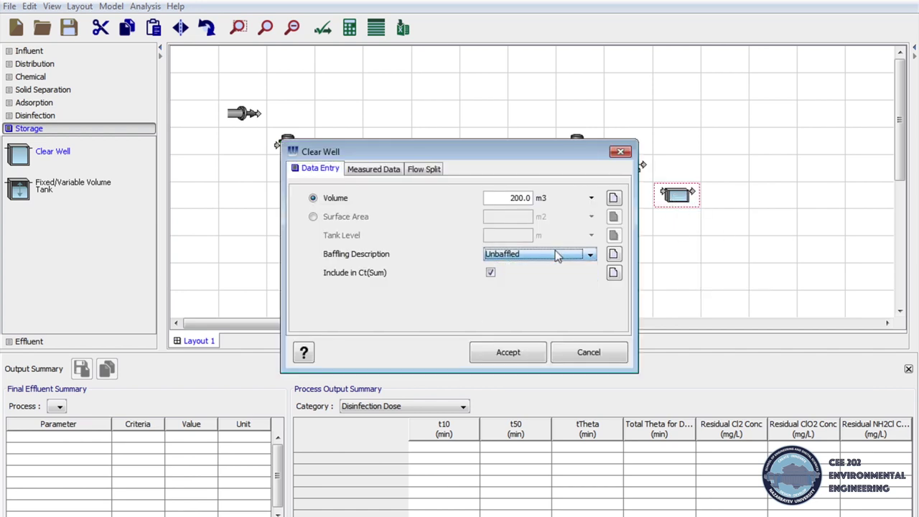
pyautogui.click(528, 351)
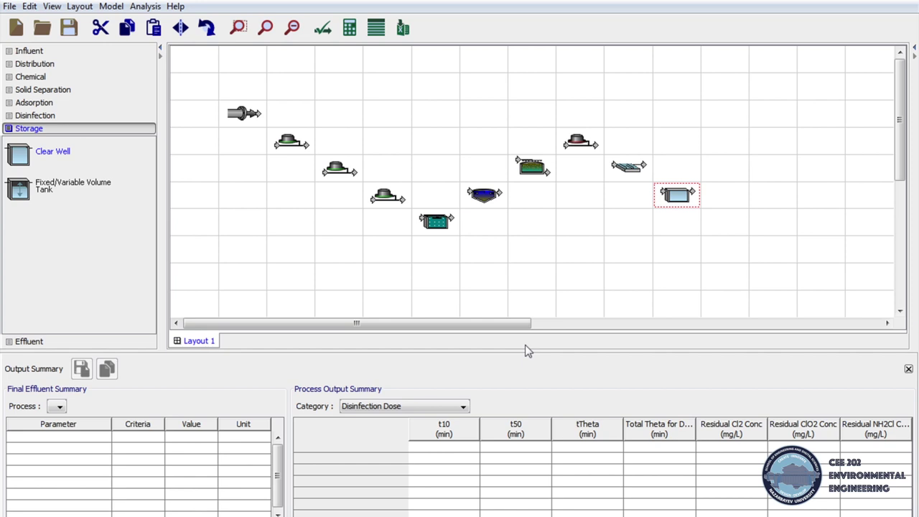
# Place an effluent unit diagonally above the clear well and connect the influent's outlet to the first Chemical Addition unit's inlet.
pyautogui.click(112, 344)
pyautogui.moveTo(10, 172); pyautogui.dragTo(724, 169)
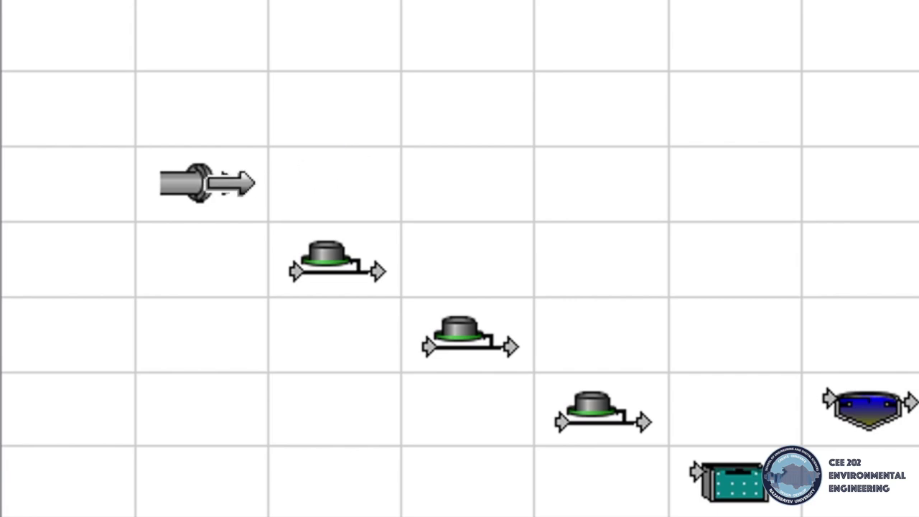
pyautogui.moveTo(244, 183); pyautogui.dragTo(272, 267)
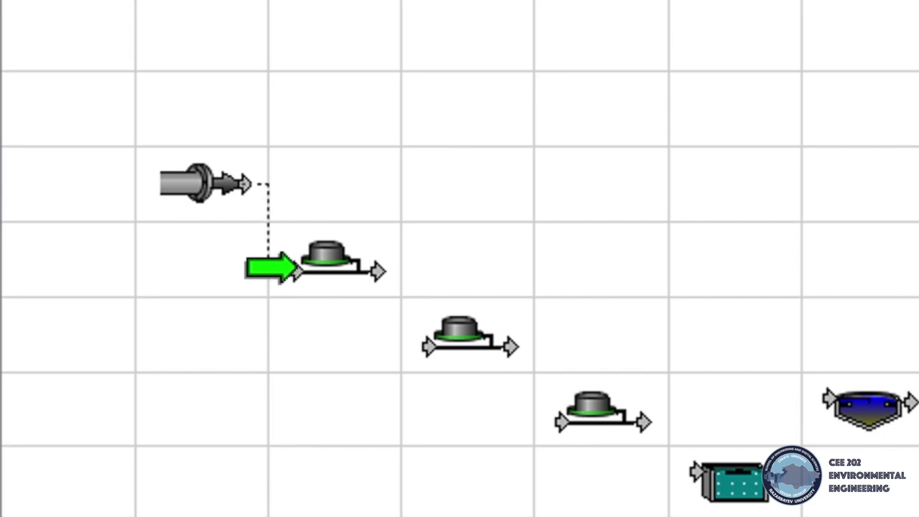
pyautogui.moveTo(273, 267); pyautogui.dragTo(273, 268)
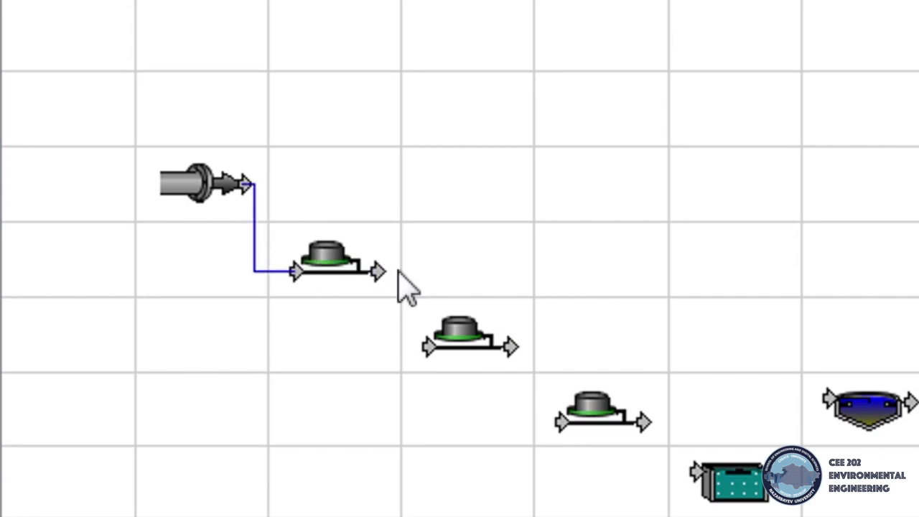
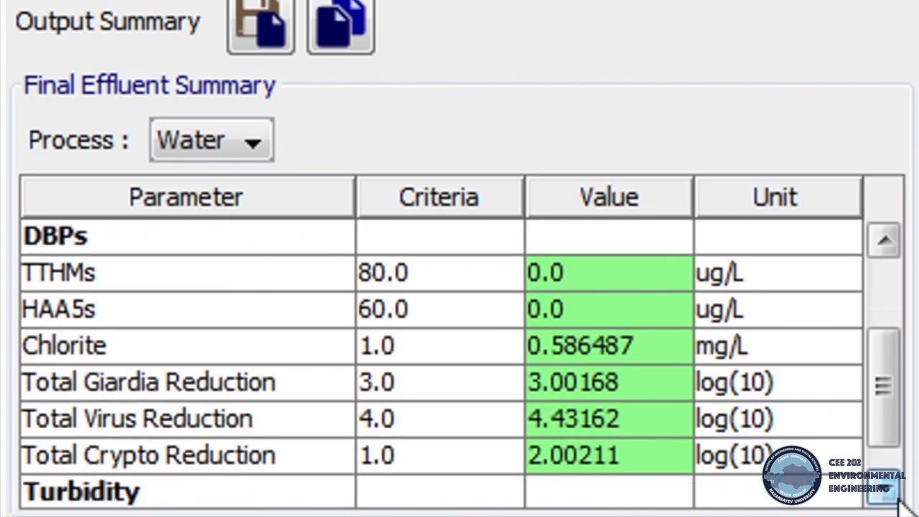
# Examine the by-product, pathogen reduction and turbidity values against their criteria in the Final Effluent Summary.
pyautogui.click(896, 499)
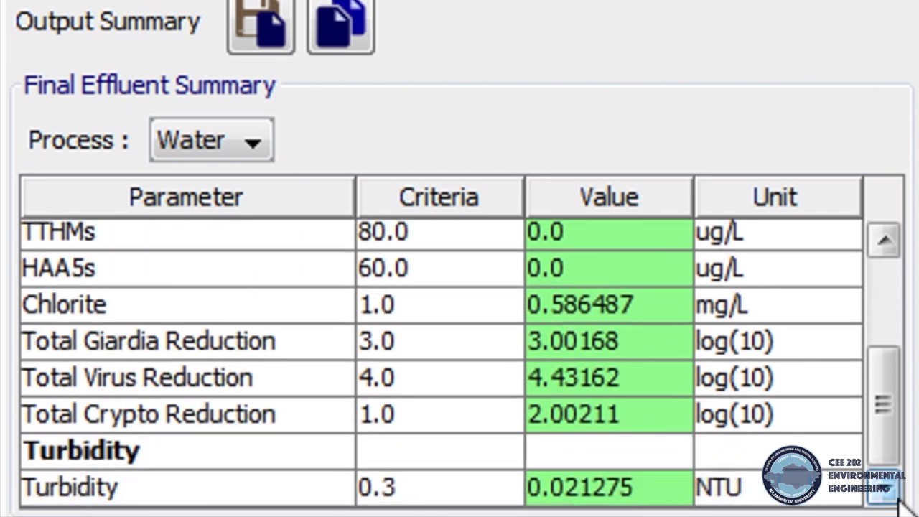
# Review the disinfectant values in the Final Effluent Summary and examine the output properties of the final treated water unit.
pyautogui.click(885, 242)
pyautogui.click(884, 243)
pyautogui.click(885, 242)
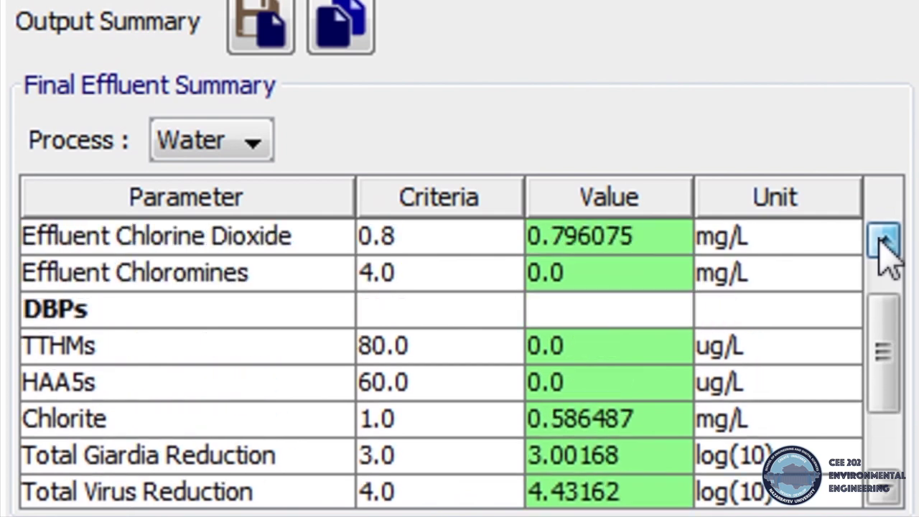
pyautogui.click(884, 242)
pyautogui.click(884, 243)
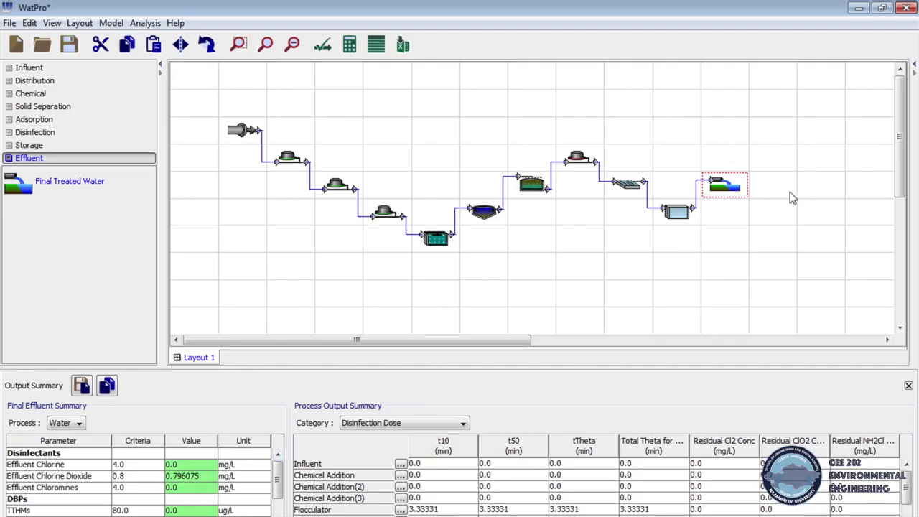
pyautogui.rightClick(738, 188)
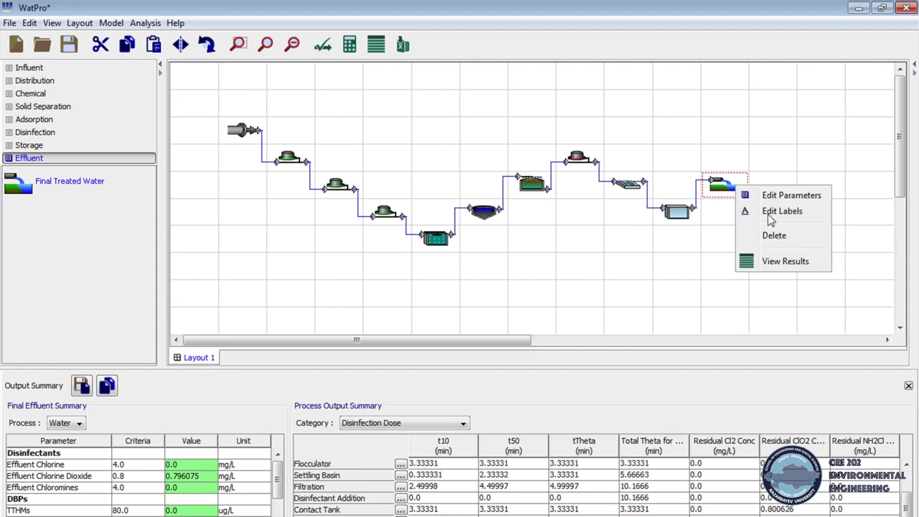
pyautogui.click(780, 263)
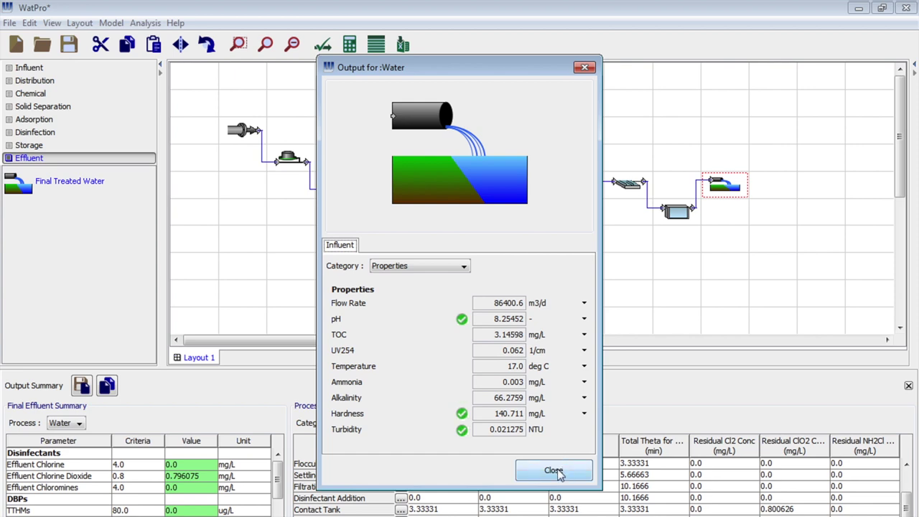
pyautogui.click(555, 472)
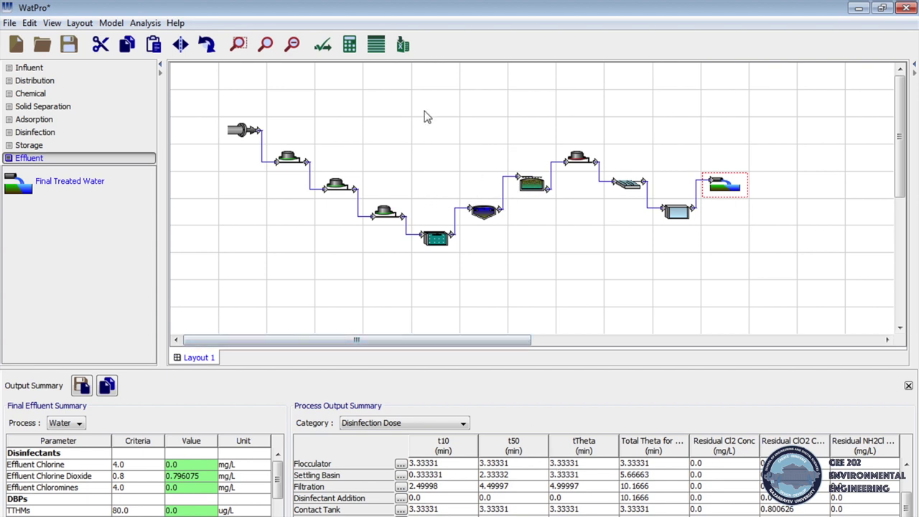
# Set the lime dosage of the first Chemical Addition unit to 44 mg/L and recalculate the model.
pyautogui.click(300, 157)
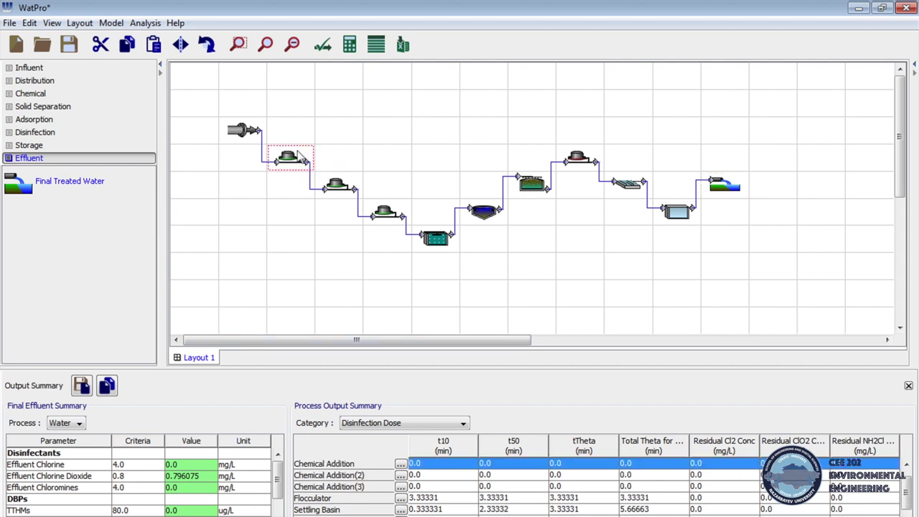
pyautogui.rightClick(300, 158)
pyautogui.click(316, 159)
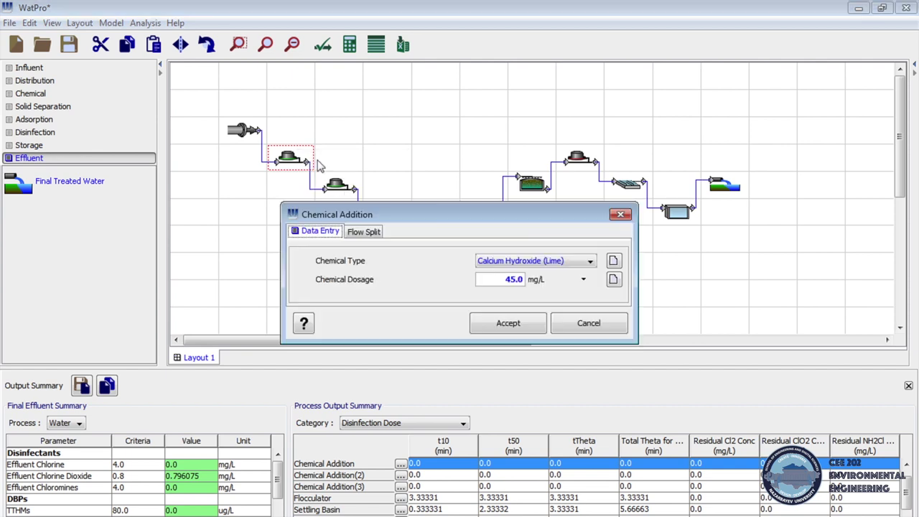
pyautogui.doubleClick(524, 280)
pyautogui.write('44')
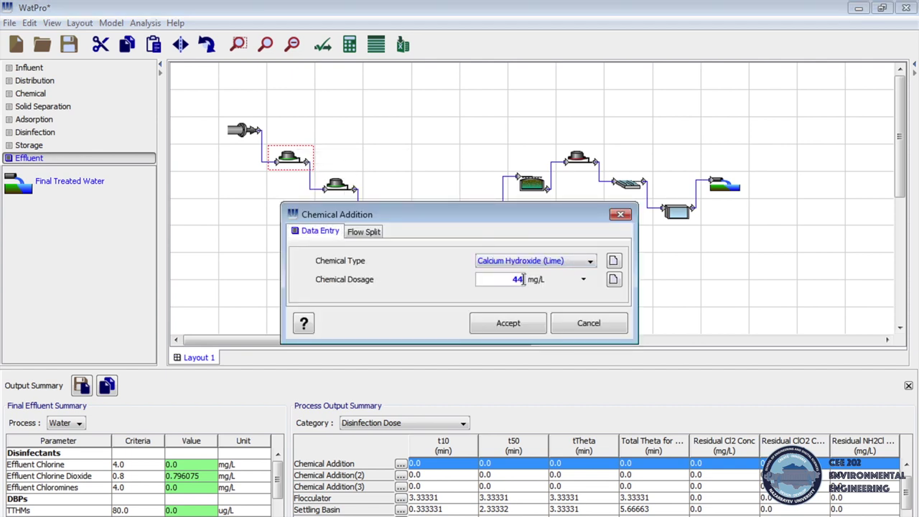
pyautogui.click(520, 325)
pyautogui.click(349, 44)
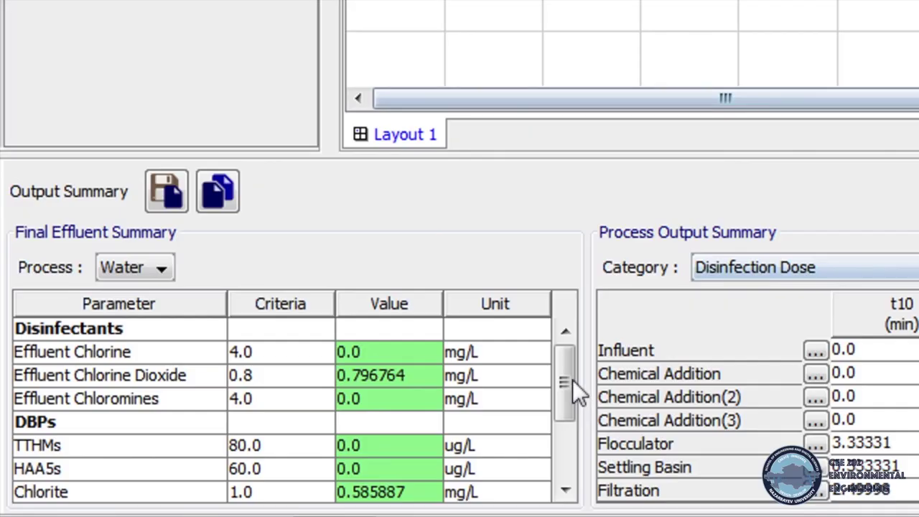
pyautogui.moveTo(568, 373); pyautogui.dragTo(568, 461)
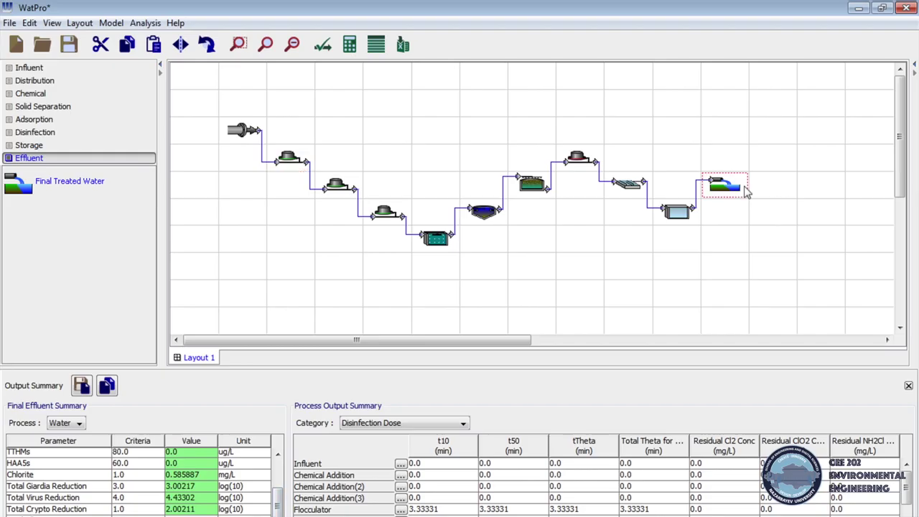
# Examine the pH, alkalinity and hardness in the results of the final treated water unit.
pyautogui.rightClick(742, 181)
pyautogui.click(718, 195)
pyautogui.rightClick(727, 181)
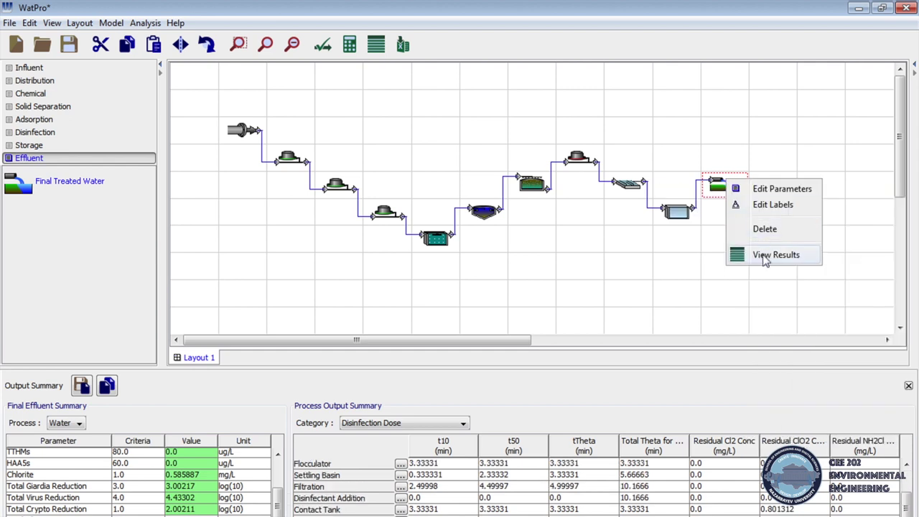
pyautogui.click(763, 255)
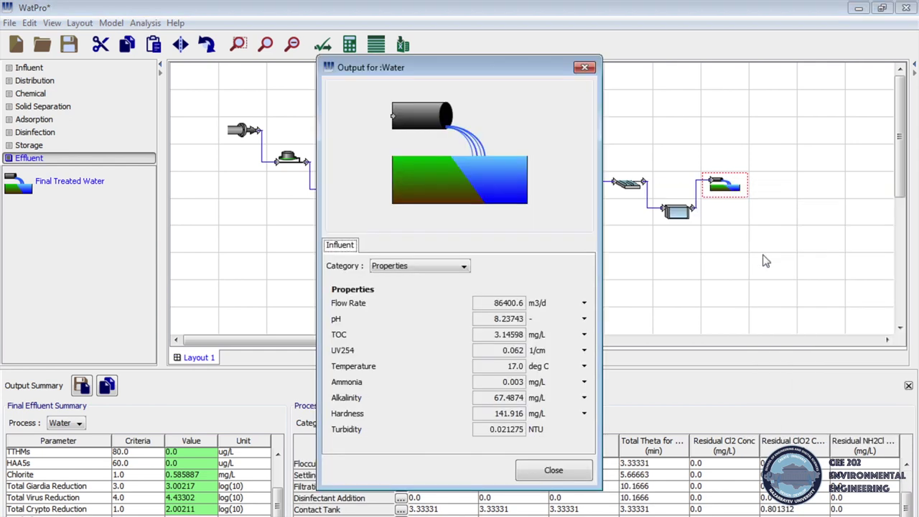
pyautogui.click(554, 470)
# Rerun the model with the first Chemical Addition unit's lime dosage at 43 mg/L and check the final treated water's properties.
pyautogui.rightClick(302, 159)
pyautogui.click(319, 170)
pyautogui.doubleClick(512, 279)
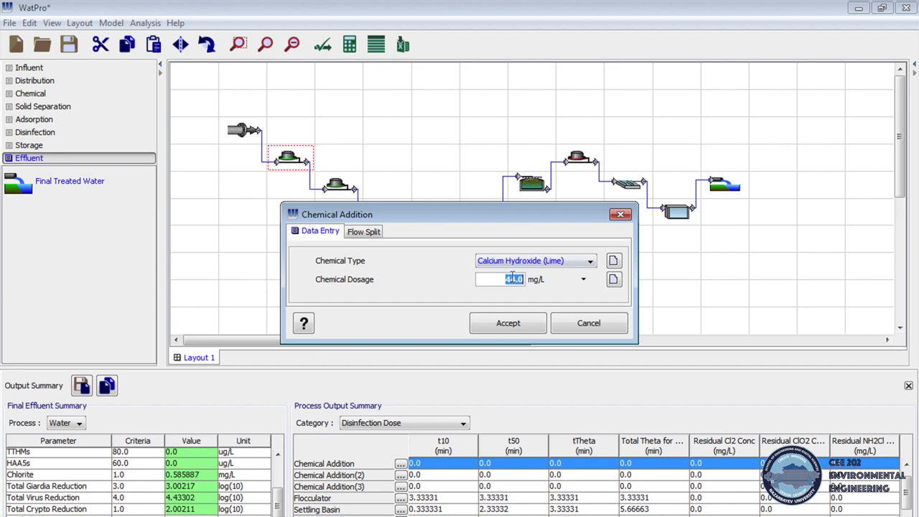
pyautogui.write('43.0')
pyautogui.click(525, 323)
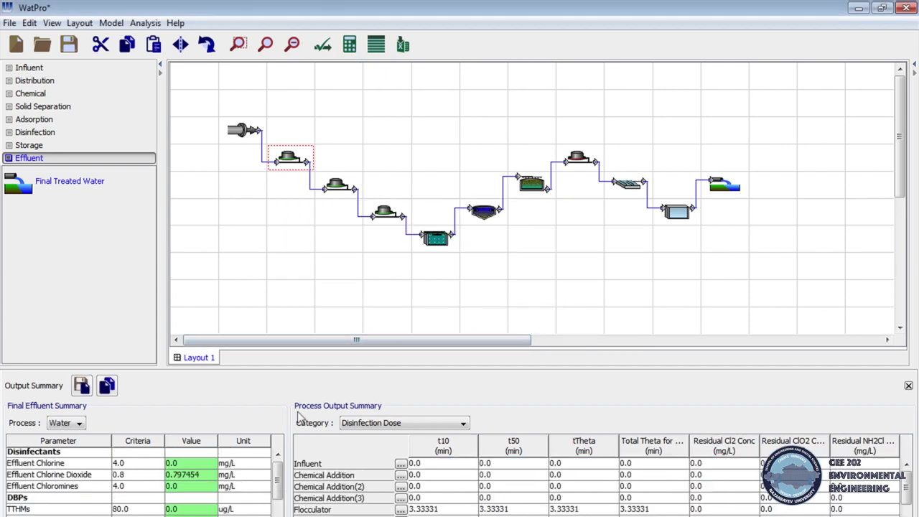
pyautogui.rightClick(736, 187)
pyautogui.click(781, 263)
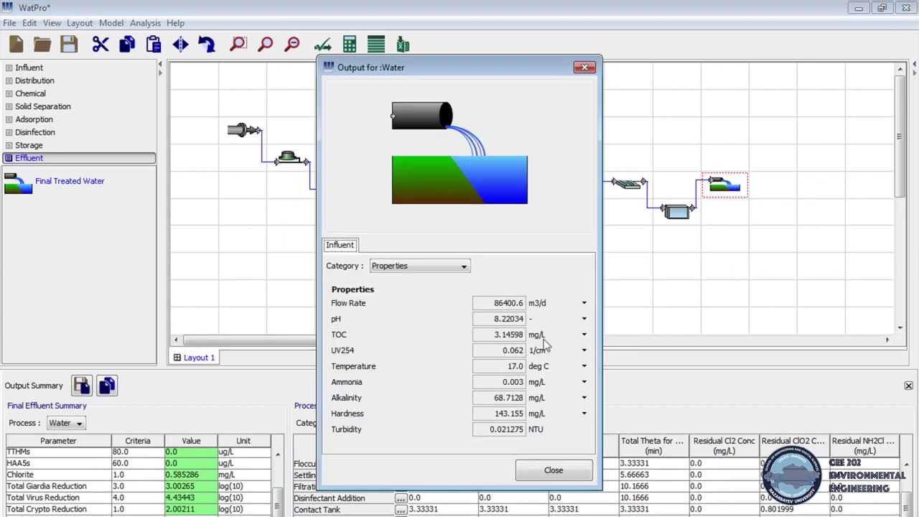
pyautogui.click(553, 469)
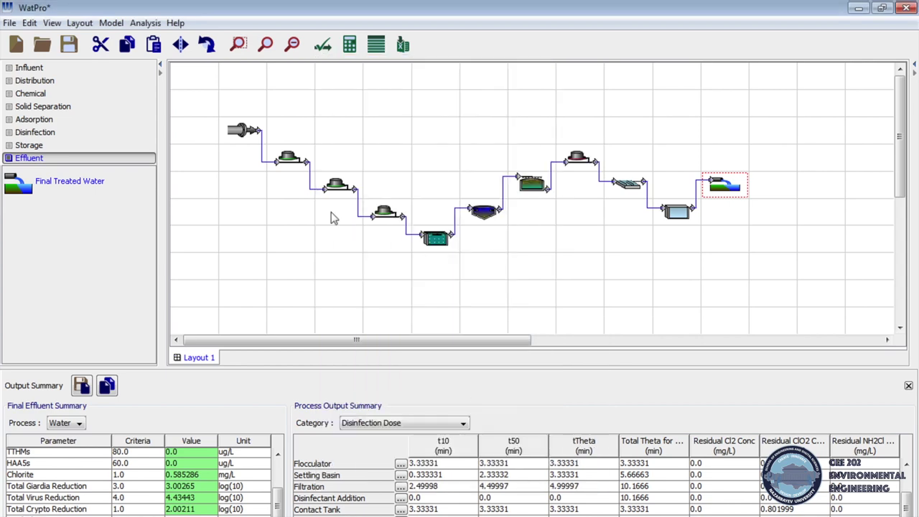
# Rerun the model with a lower lime dosage in the first Chemical Addition unit and check the final treated water's properties.
pyautogui.rightClick(302, 158)
pyautogui.click(323, 159)
pyautogui.click(522, 327)
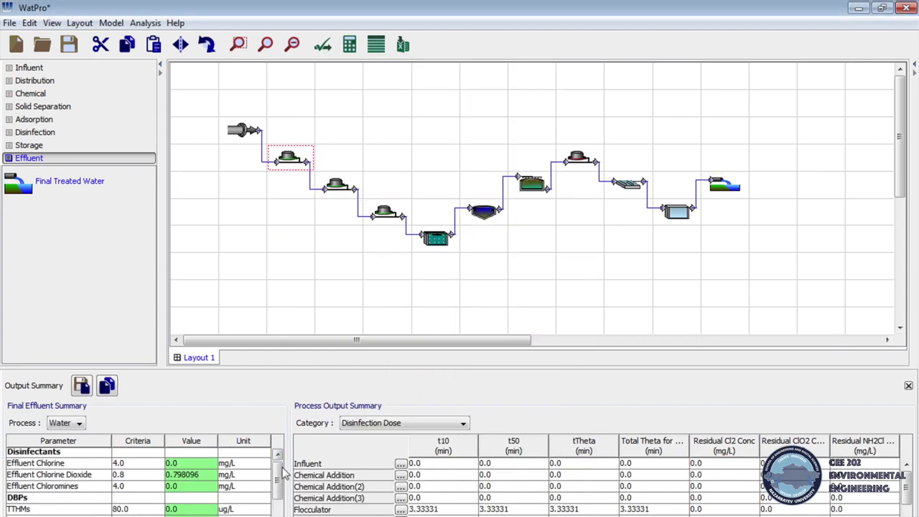
pyautogui.rightClick(289, 160)
pyautogui.click(568, 328)
pyautogui.rightClick(736, 185)
pyautogui.click(768, 261)
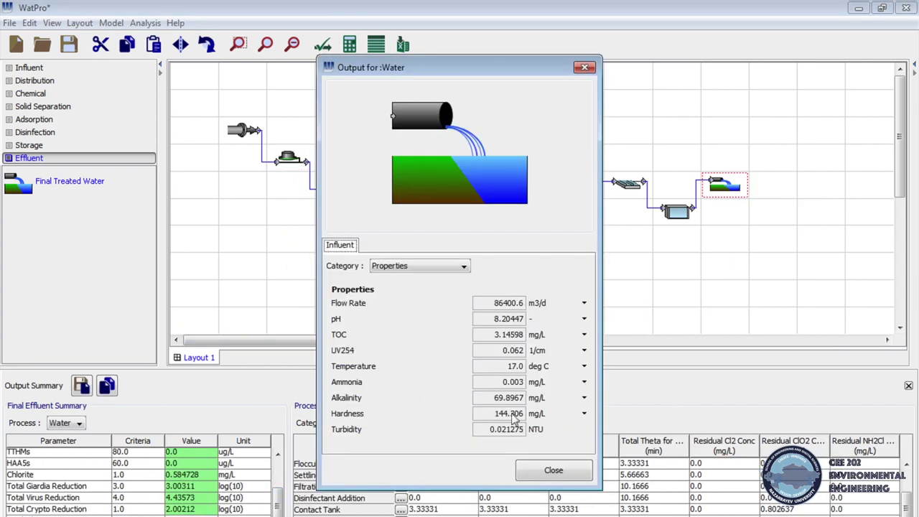
pyautogui.click(550, 471)
# Rerun the model with the first Chemical Addition unit's lime dosage at 41 mg/L and check the final treated water's properties.
pyautogui.rightClick(288, 159)
pyautogui.click(323, 161)
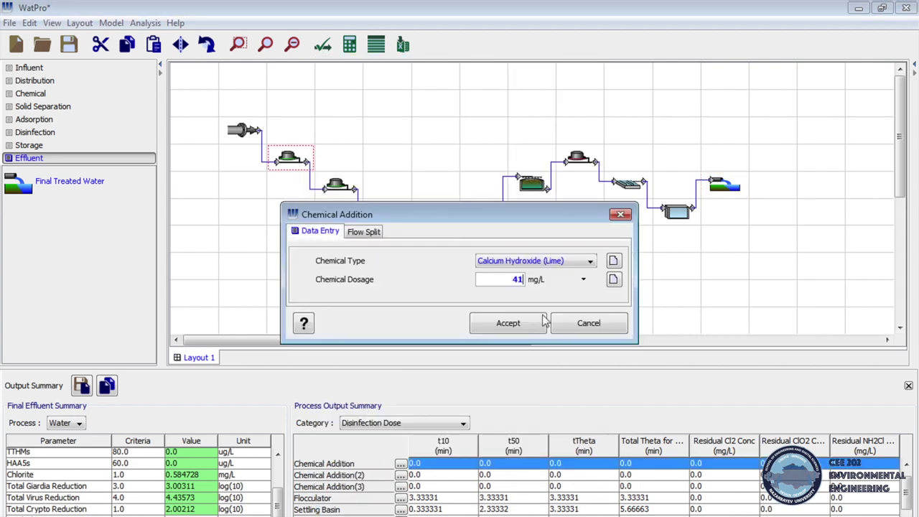
pyautogui.click(508, 323)
pyautogui.rightClick(724, 188)
pyautogui.click(741, 273)
pyautogui.click(602, 470)
# Reduce the first Chemical Addition unit's lime dosage further, recalculating the model, and check the properties of the final treated water.
pyautogui.rightClick(289, 159)
pyautogui.click(323, 161)
pyautogui.click(531, 323)
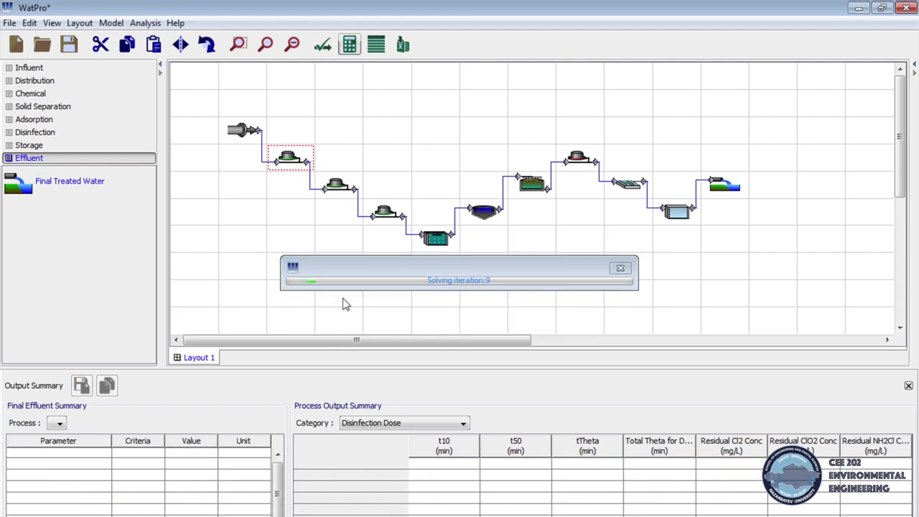
pyautogui.rightClick(732, 185)
pyautogui.click(765, 260)
pyautogui.click(553, 470)
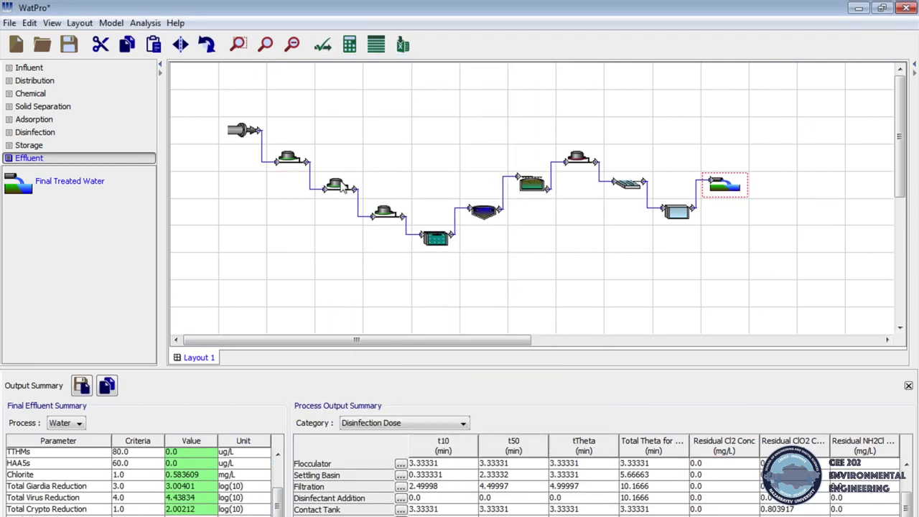
# Rerun the model with a lower soda ash dosage in the second Chemical Addition unit and check the final treated water's properties.
pyautogui.click(343, 187)
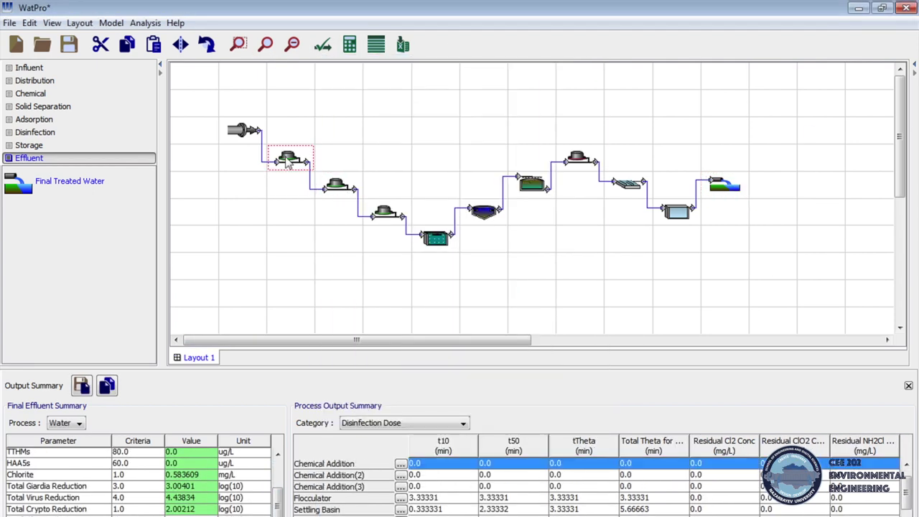
pyautogui.rightClick(333, 184)
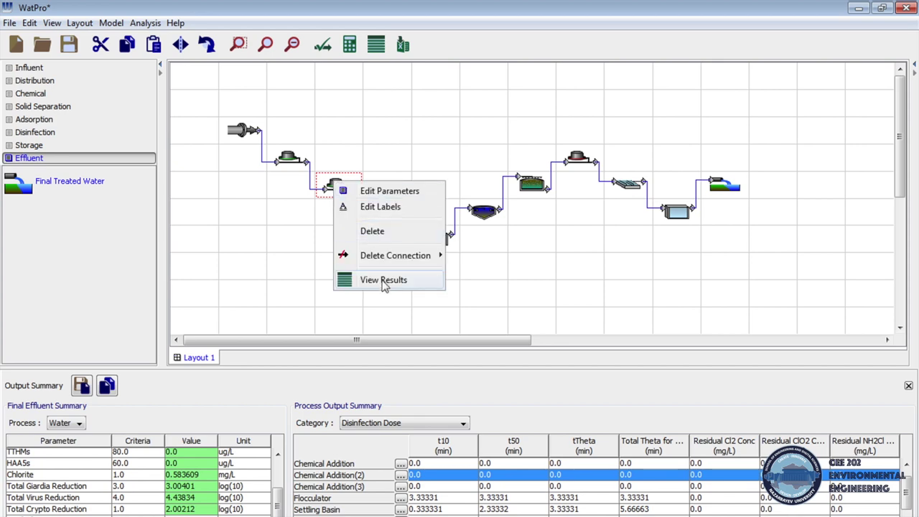
pyautogui.click(363, 194)
pyautogui.click(529, 323)
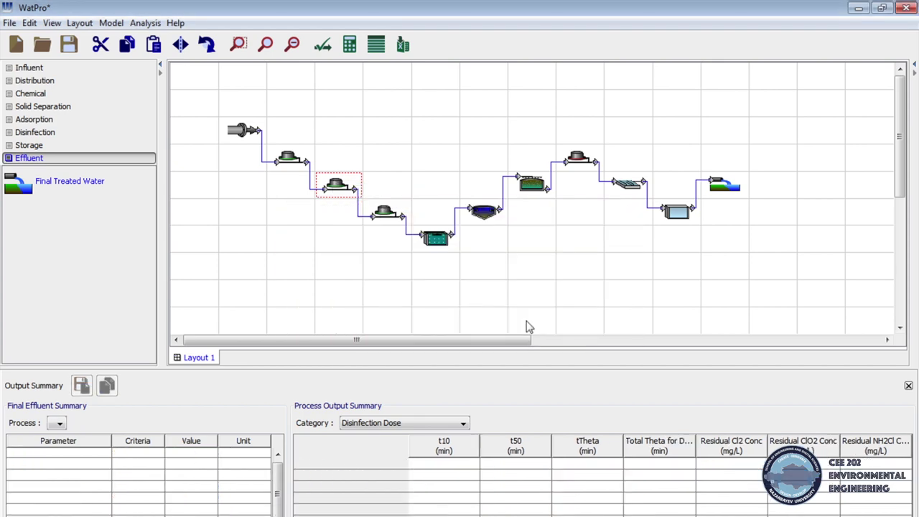
pyautogui.click(736, 190)
pyautogui.doubleClick(736, 190)
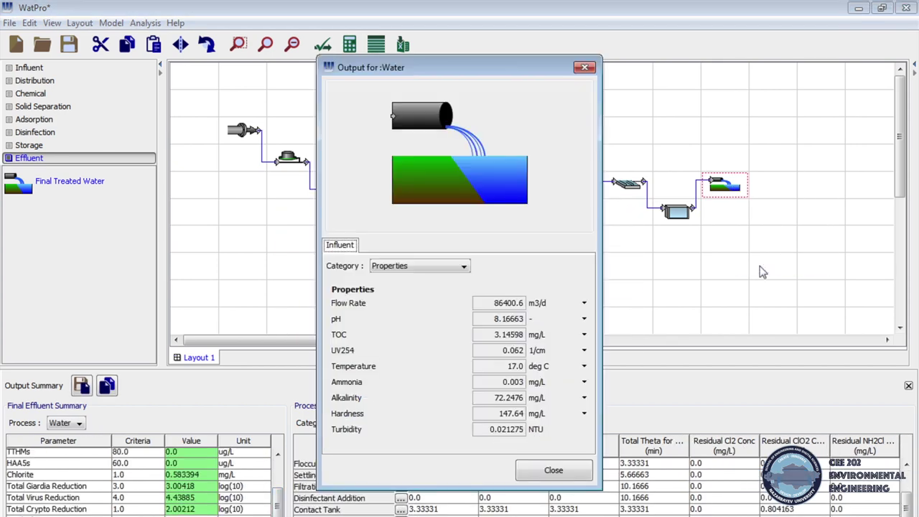
pyautogui.click(584, 67)
# Rerun the model with the second Chemical Addition unit's soda ash dosage at 38 mg/L and check the final treated water's properties.
pyautogui.rightClick(340, 187)
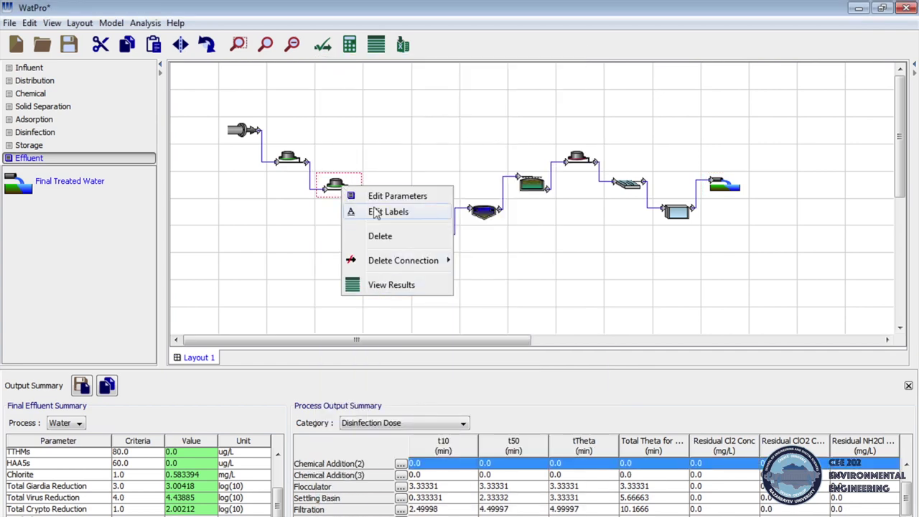
pyautogui.click(366, 193)
pyautogui.doubleClick(515, 280)
pyautogui.write('38')
pyautogui.click(520, 318)
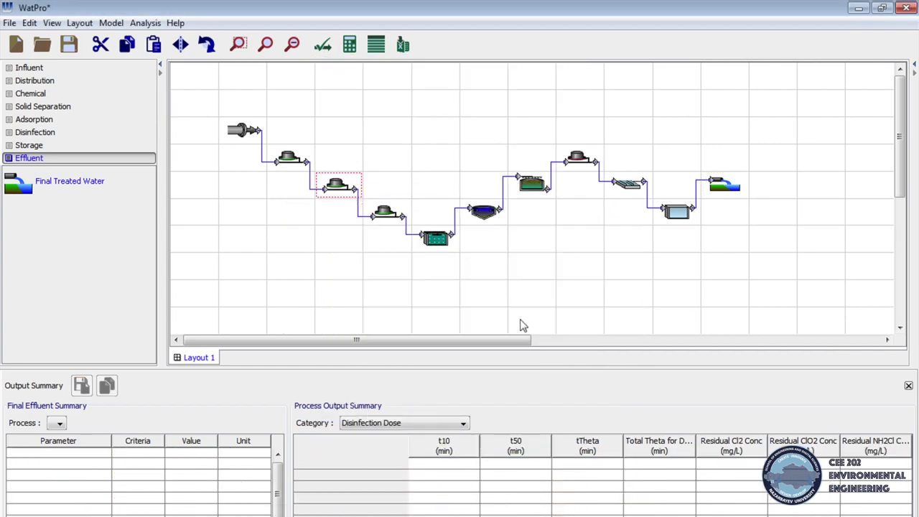
pyautogui.click(350, 44)
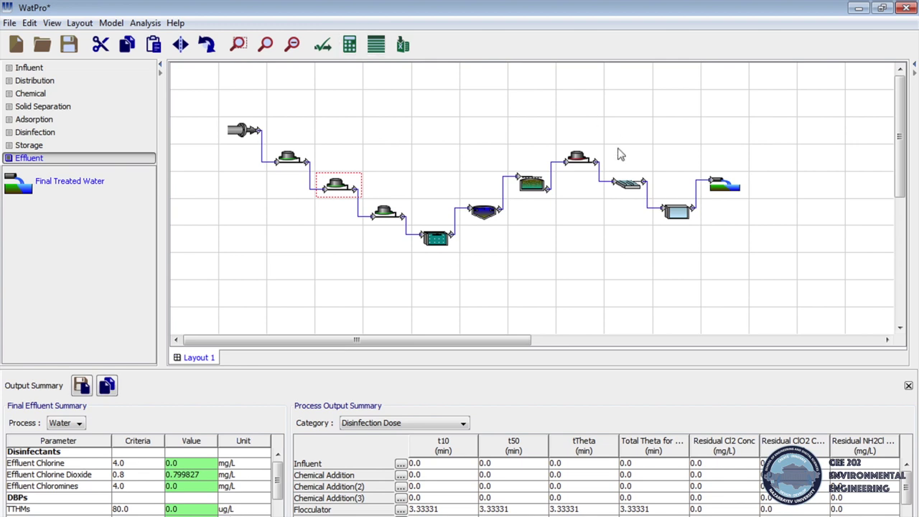
pyautogui.rightClick(721, 185)
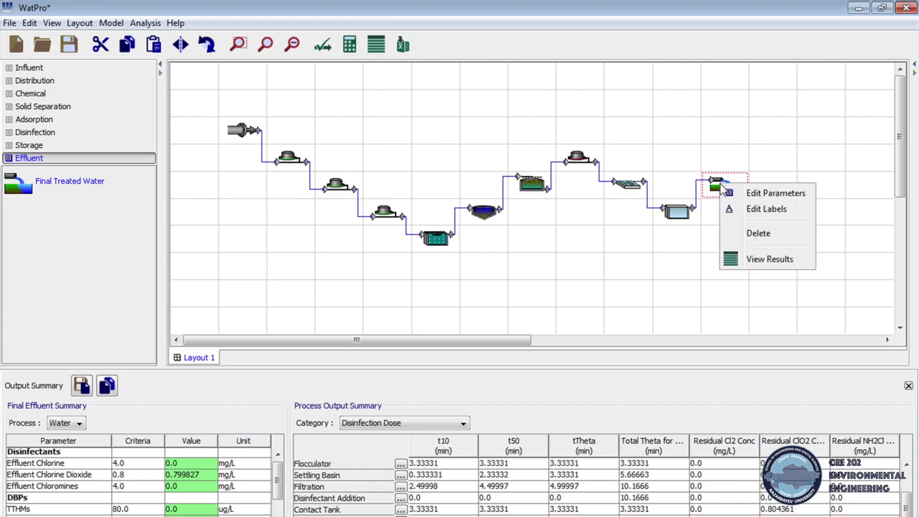
pyautogui.click(759, 260)
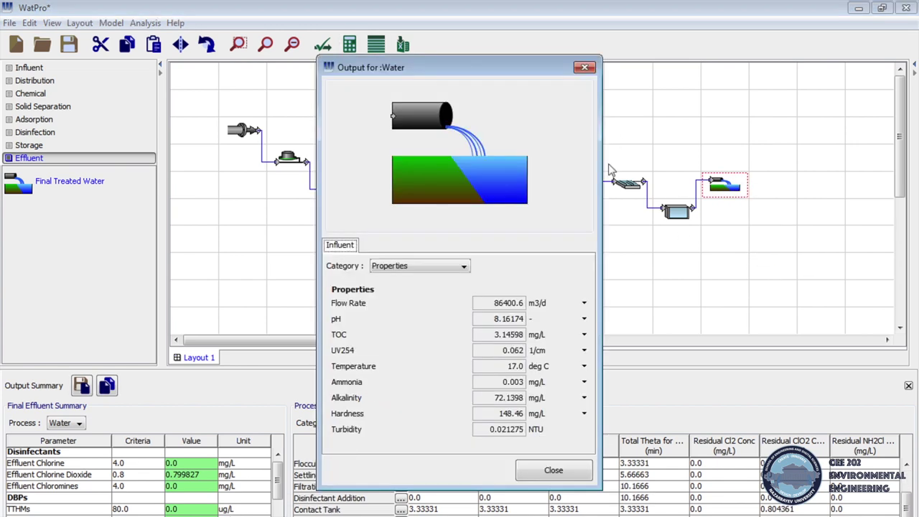
pyautogui.click(584, 67)
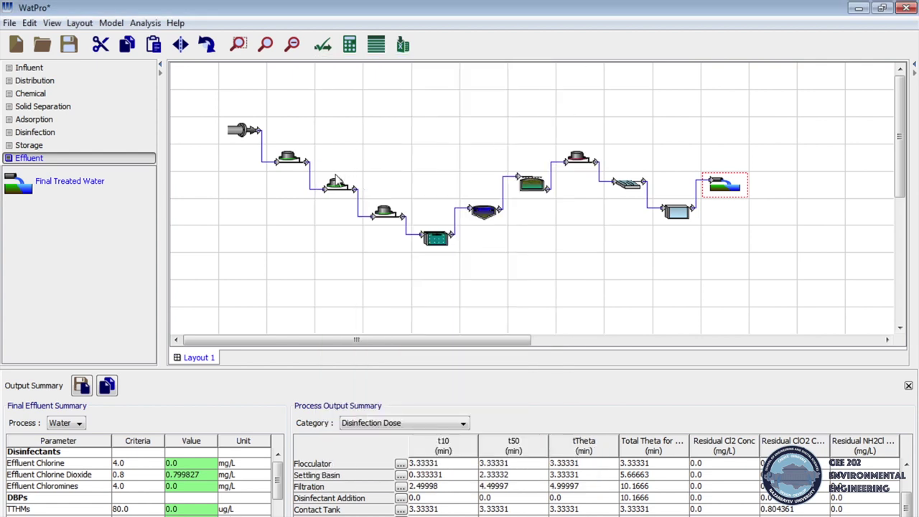
# Set the soda ash dosage of the second Chemical Addition unit to 37 mg/L and recalculate the model.
pyautogui.click(335, 191)
pyautogui.rightClick(334, 192)
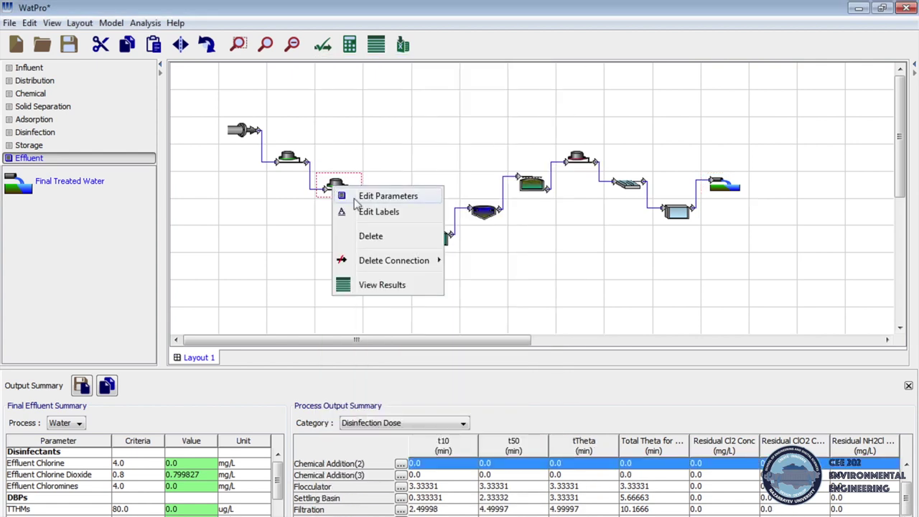
pyautogui.click(355, 200)
pyautogui.doubleClick(513, 278)
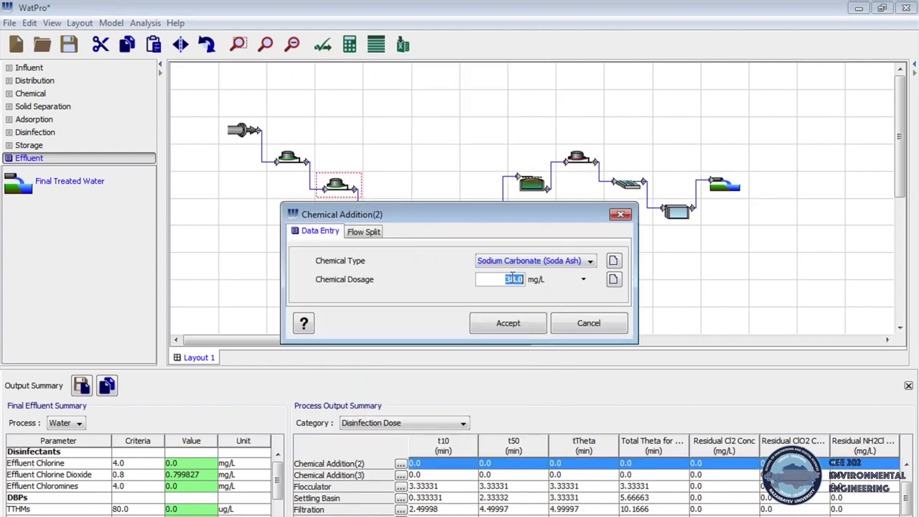
pyautogui.write('37')
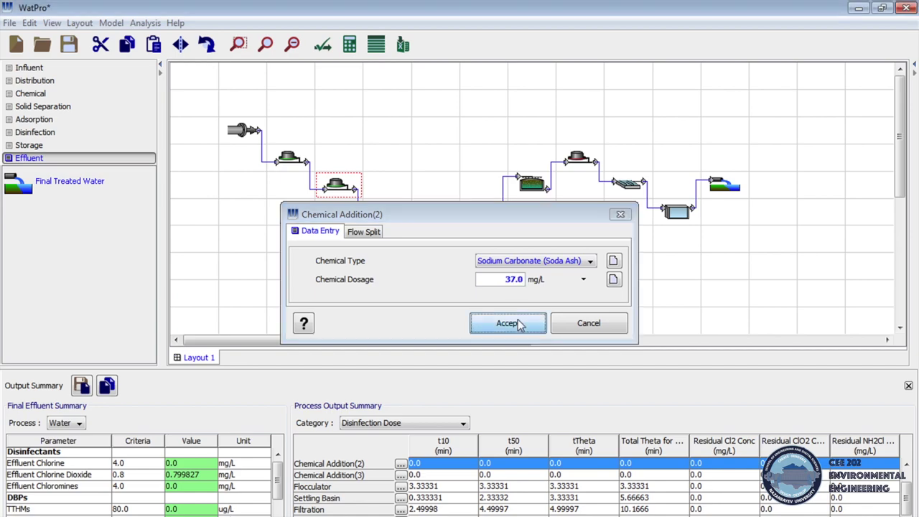
pyautogui.click(518, 319)
pyautogui.click(348, 44)
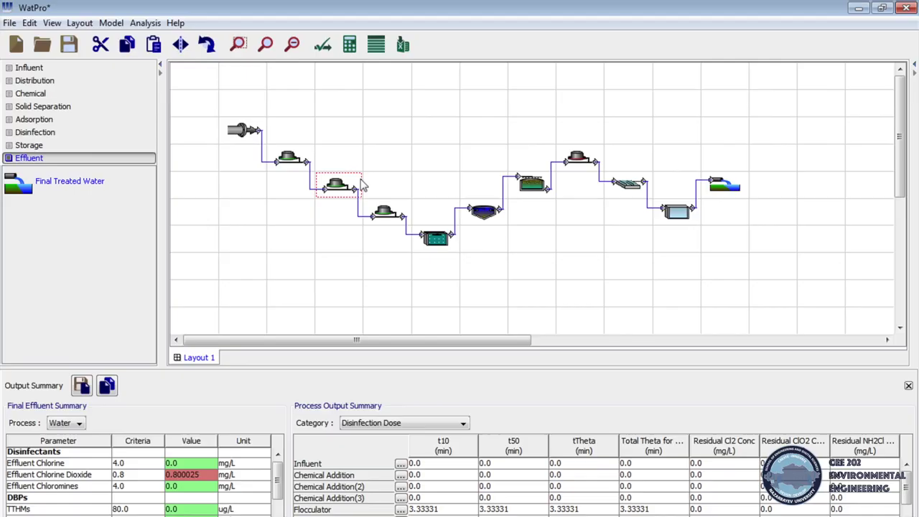
# Rerun the model with the second Chemical Addition unit's soda ash dosage at 37.5 mg/L and check the final treated water's properties.
pyautogui.rightClick(341, 183)
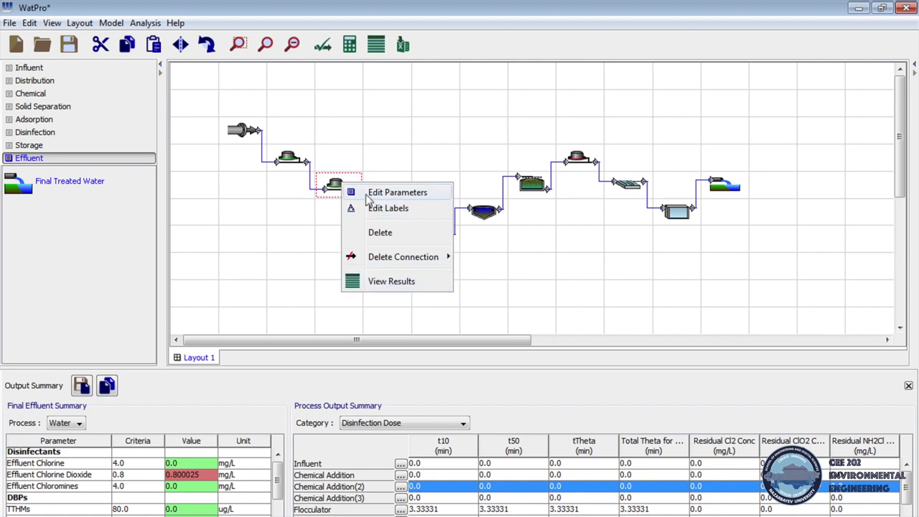
pyautogui.click(369, 194)
pyautogui.doubleClick(504, 279)
pyautogui.write('37.5')
pyautogui.click(518, 324)
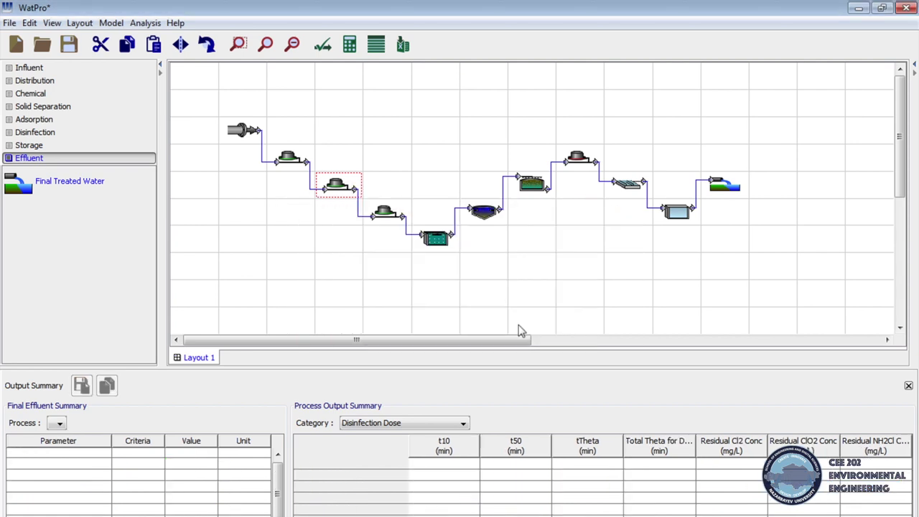
pyautogui.click(350, 45)
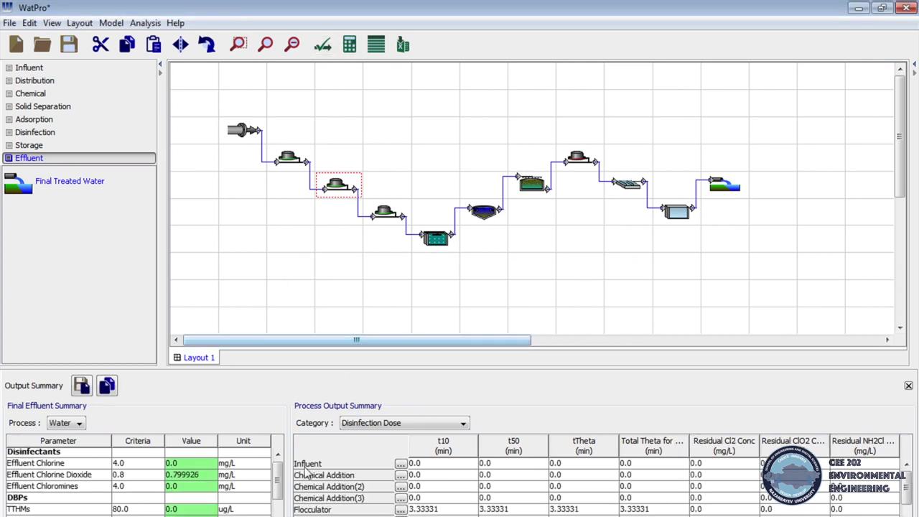
pyautogui.scroll(-3, 277, 474)
pyautogui.scroll(-3, 459, 488)
pyautogui.rightClick(724, 185)
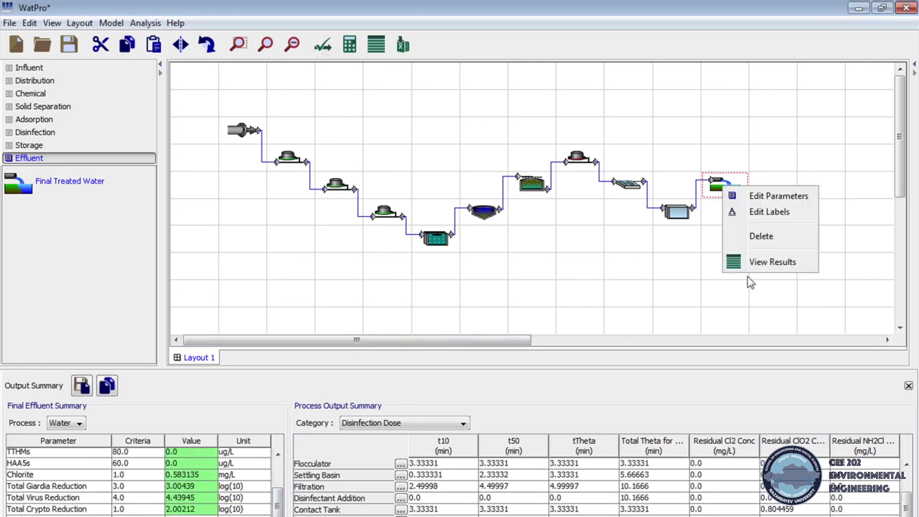
pyautogui.click(754, 262)
pyautogui.click(553, 470)
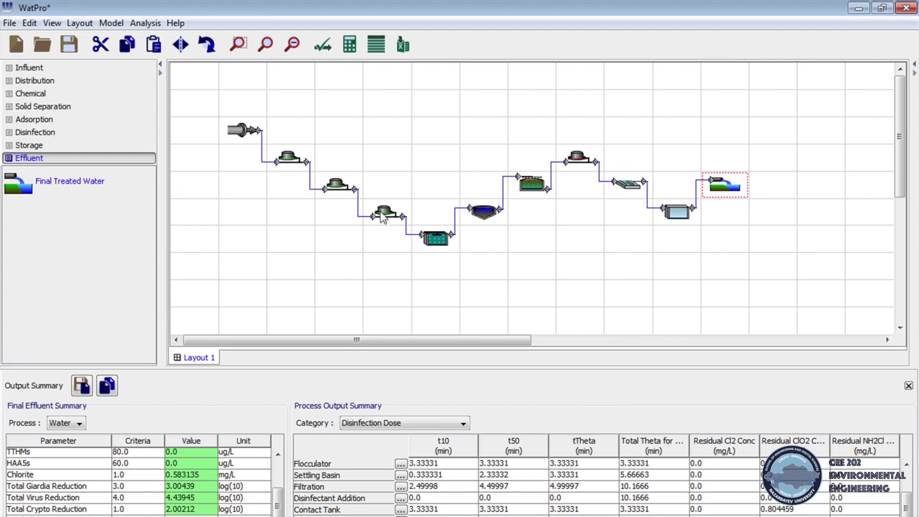
# Rerun the model with reduced PACl dosages in the third Chemical Addition unit, including 1.9 and 1.5 mg/L, and check the final treated water's properties.
pyautogui.rightClick(382, 210)
pyautogui.click(413, 222)
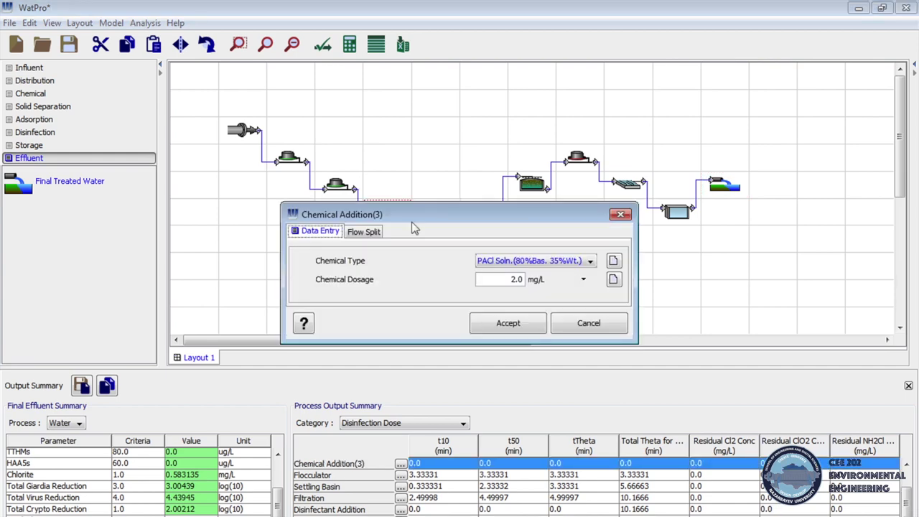
pyautogui.doubleClick(518, 279)
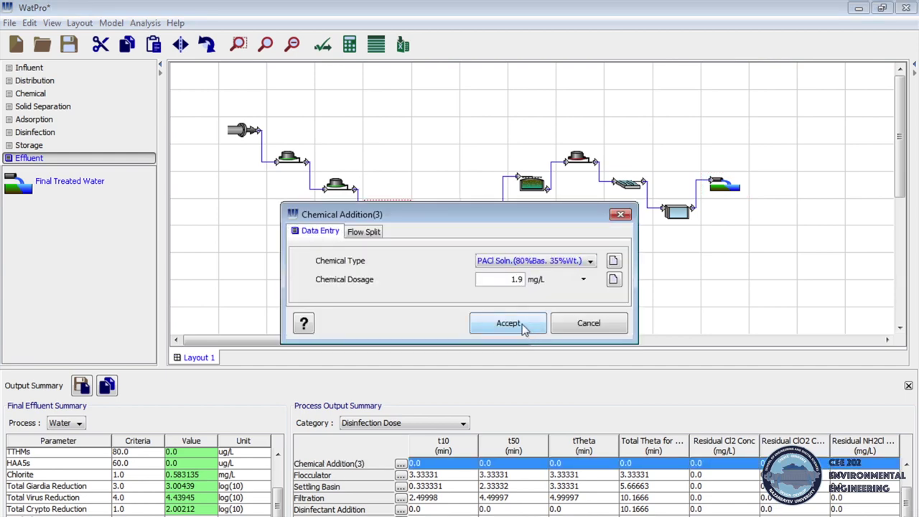
pyautogui.click(508, 323)
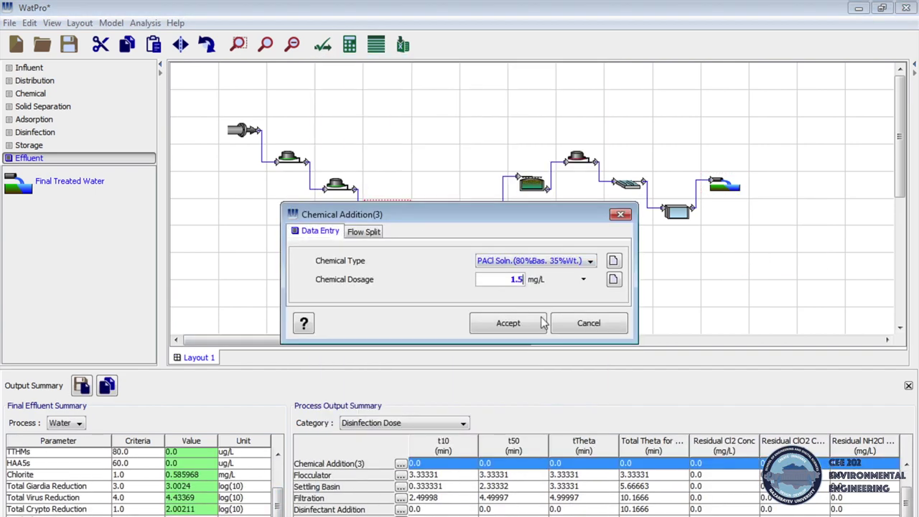
pyautogui.click(543, 323)
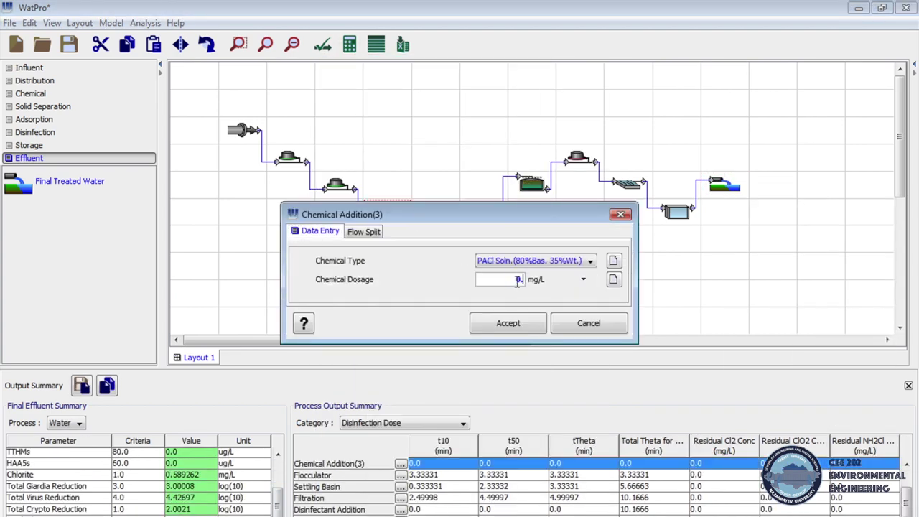
pyautogui.click(508, 323)
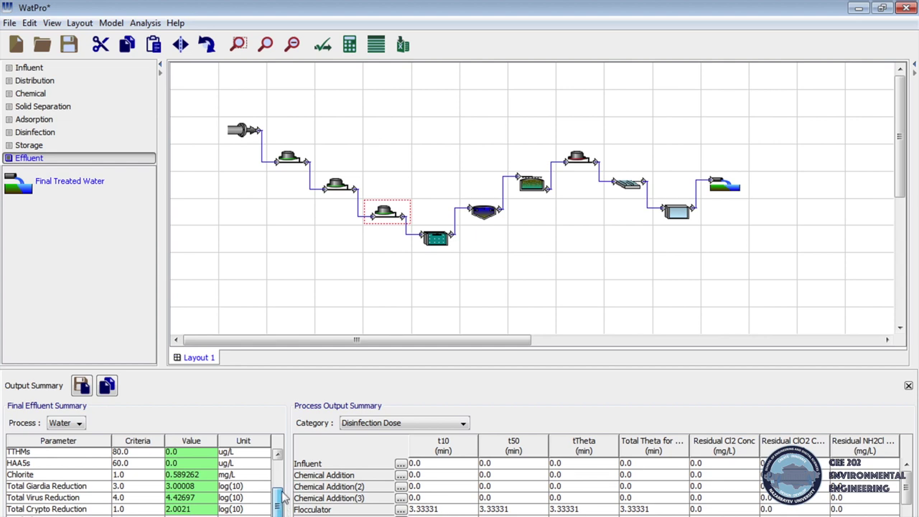
pyautogui.rightClick(725, 185)
pyautogui.click(739, 260)
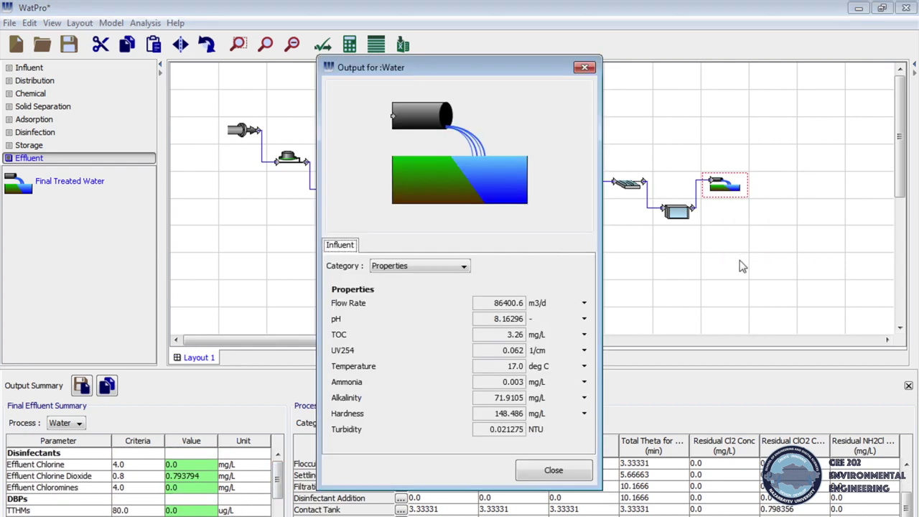
pyautogui.click(551, 470)
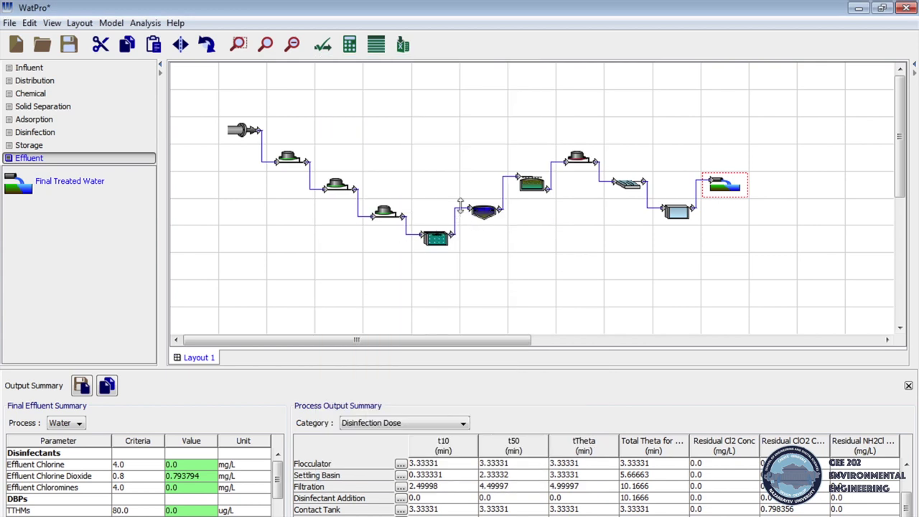
# Try a lower chlorine dioxide dosage in the Disinfectant Addition unit, recalculating the model and reviewing the final effluent summary.
pyautogui.click(578, 155)
pyautogui.rightClick(578, 154)
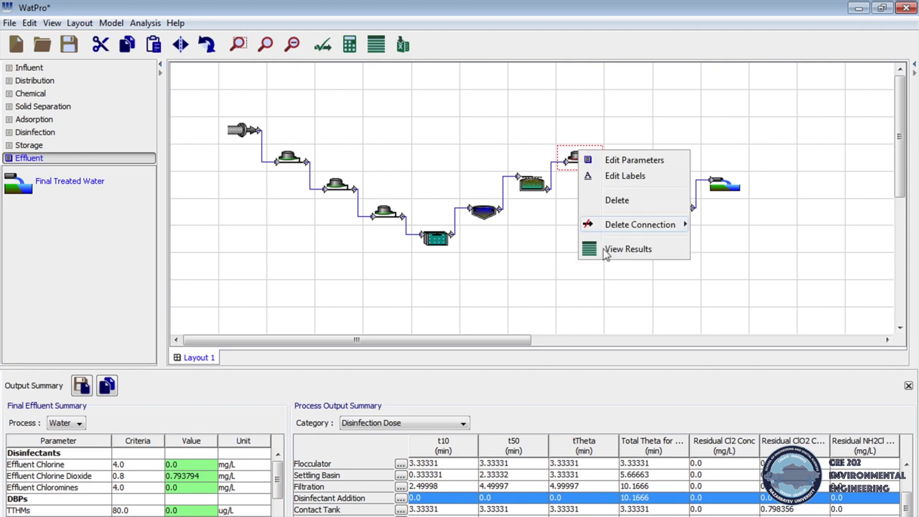
pyautogui.click(610, 160)
pyautogui.doubleClick(532, 279)
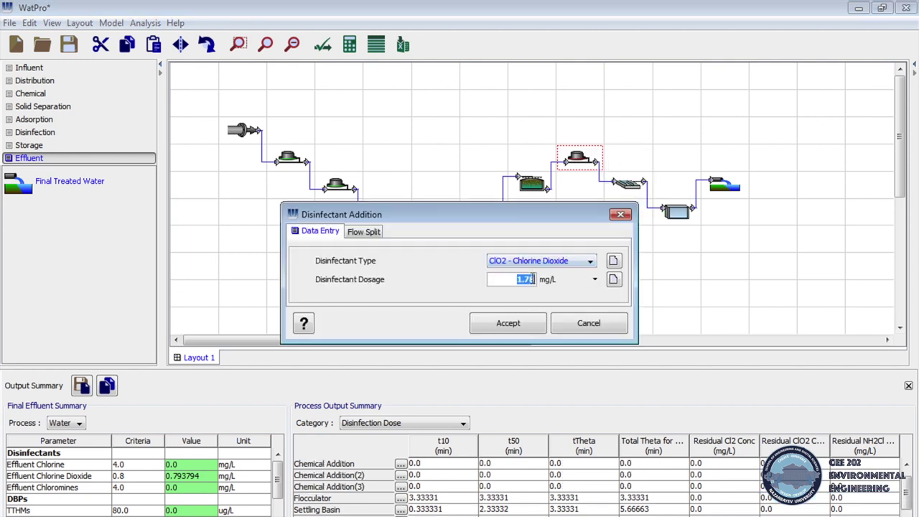
pyautogui.write('1')
pyautogui.click(522, 325)
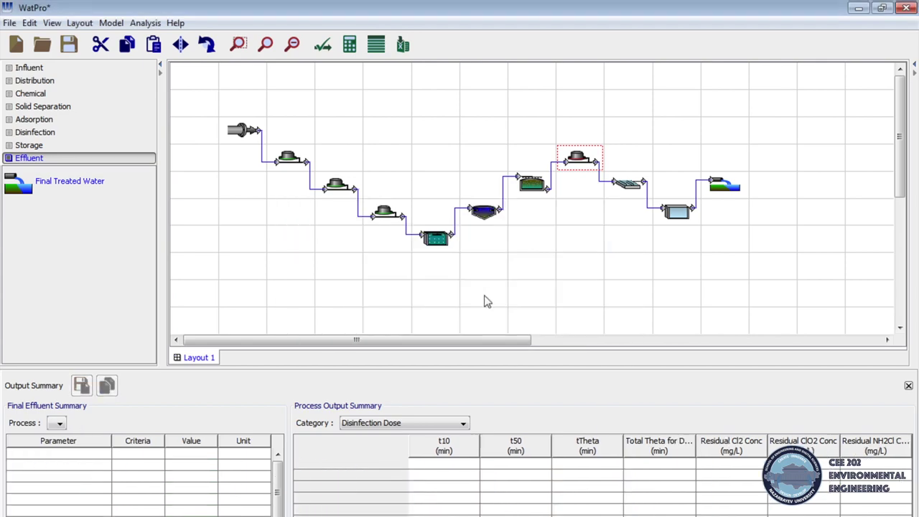
pyautogui.click(350, 44)
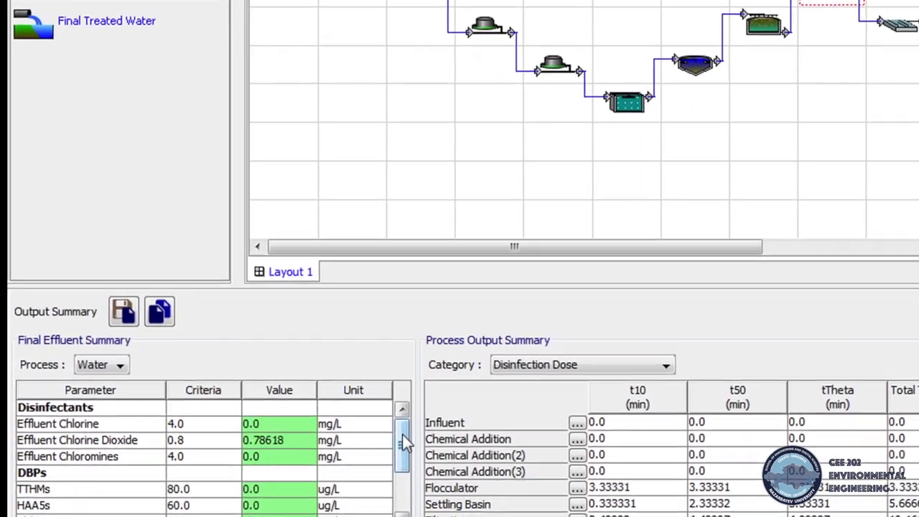
pyautogui.moveTo(402, 434); pyautogui.dragTo(410, 507)
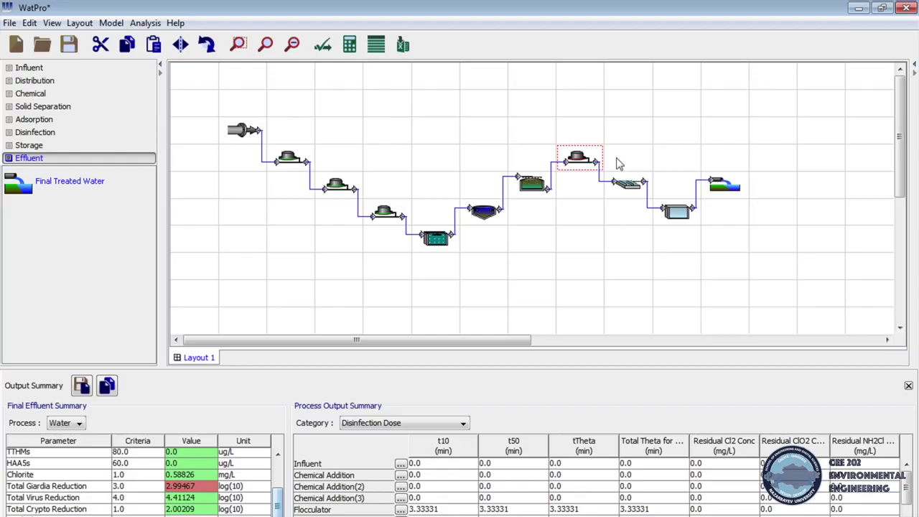
# Rerun the model with the Disinfectant Addition unit's chlorine dioxide dosage at 1.78 mg/L and check the final treated water's properties.
pyautogui.rightClick(583, 158)
pyautogui.click(632, 166)
pyautogui.write('1.78')
pyautogui.click(531, 323)
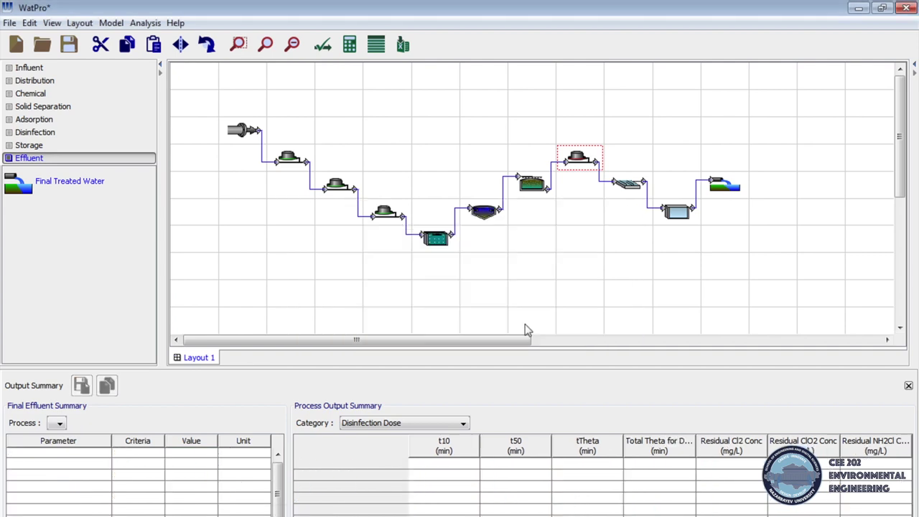
pyautogui.scroll(-2, 286, 476)
pyautogui.rightClick(724, 186)
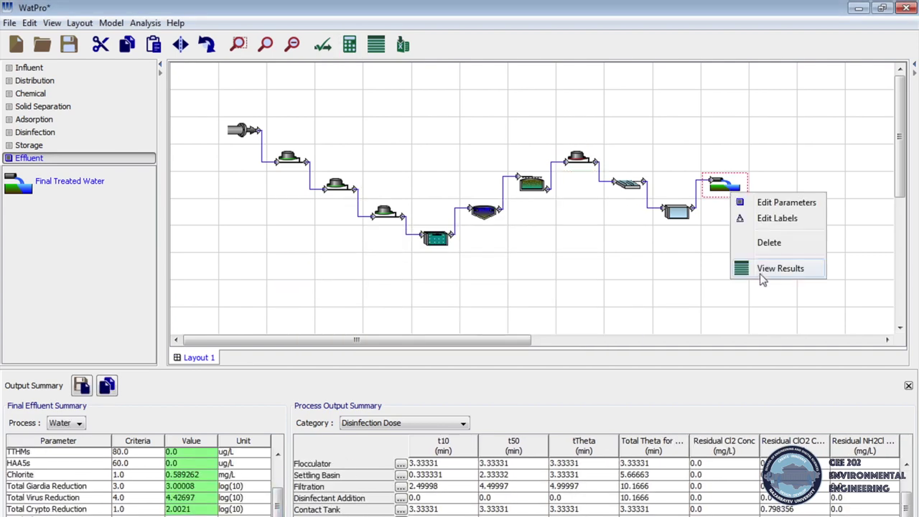
pyautogui.click(761, 271)
pyautogui.click(590, 63)
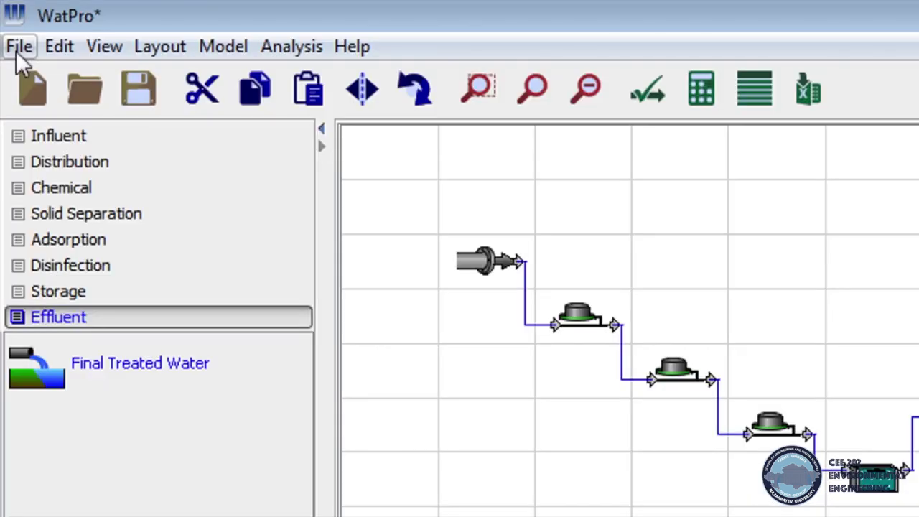
# Save the layout in My Documents under the file name "lab work 1".
pyautogui.click(19, 48)
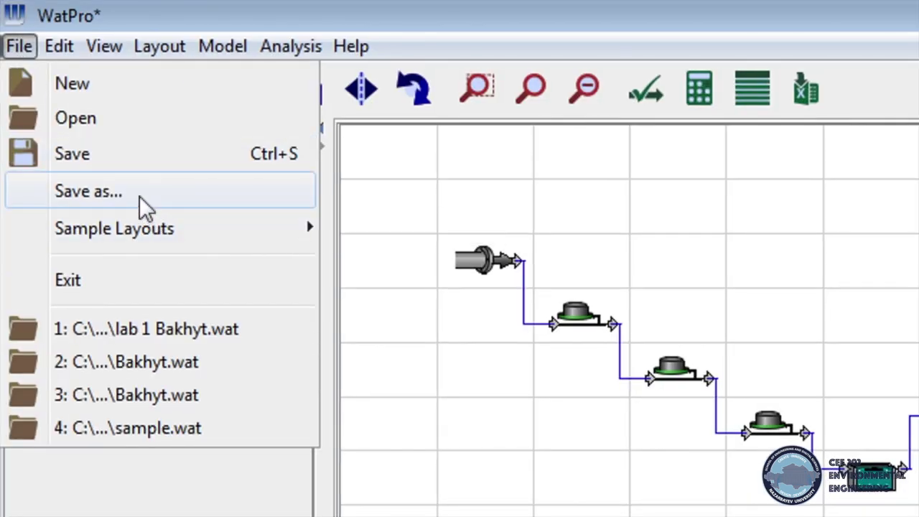
pyautogui.click(143, 208)
pyautogui.write('lab ')
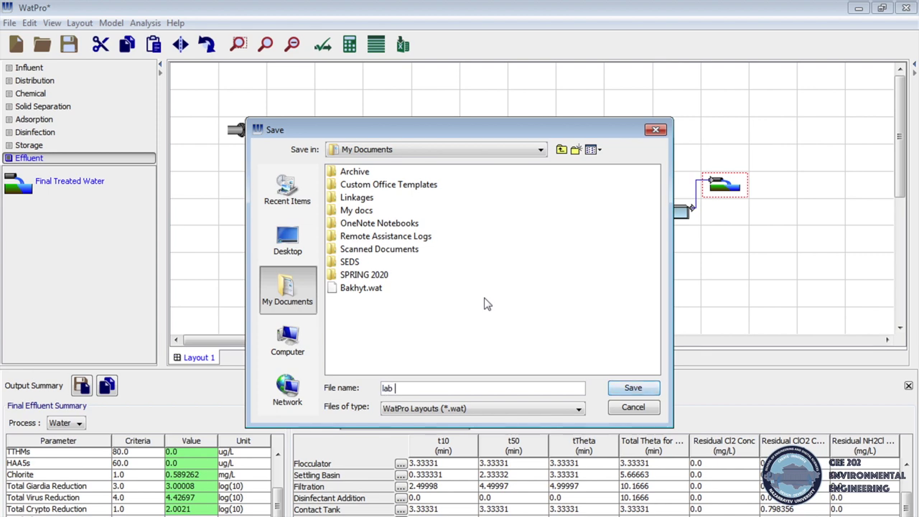
pyautogui.write('work 1')
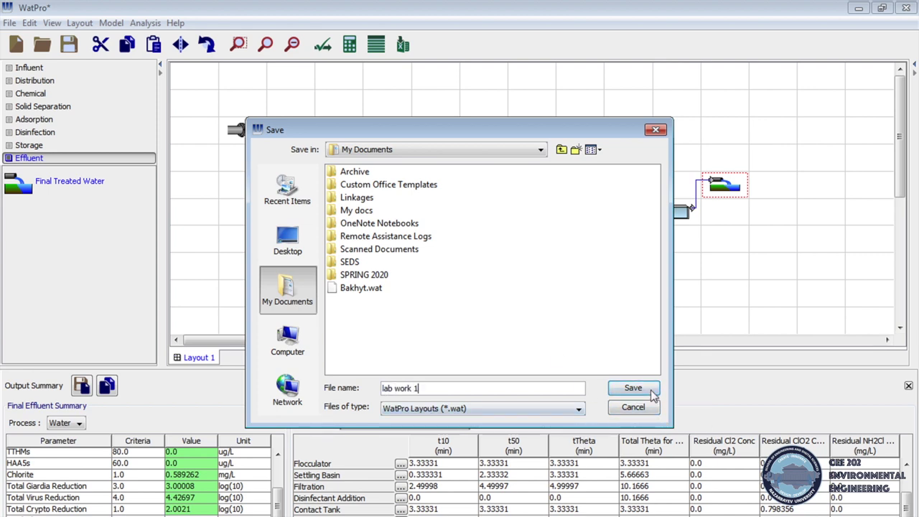
pyautogui.click(651, 391)
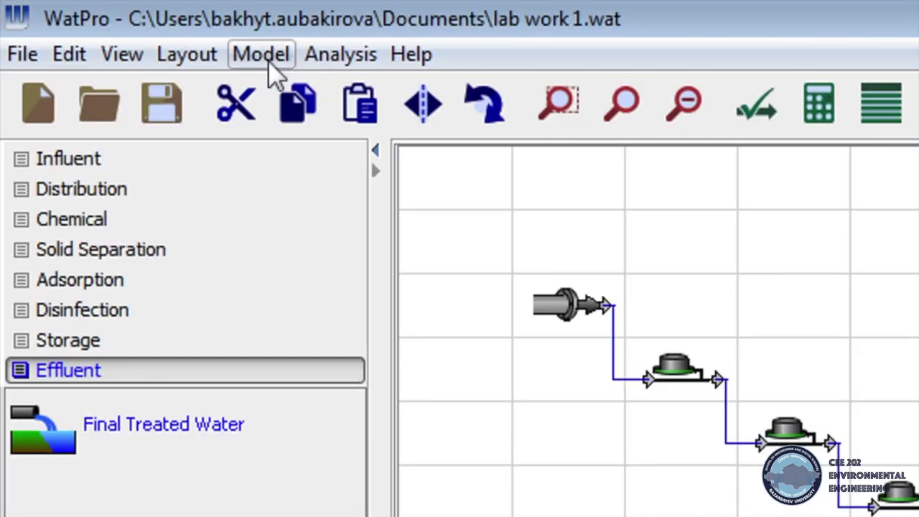
# Generate an Excel report of the model with all content options included, saving it to the Desktop as "lab report 1.xls".
pyautogui.click(115, 28)
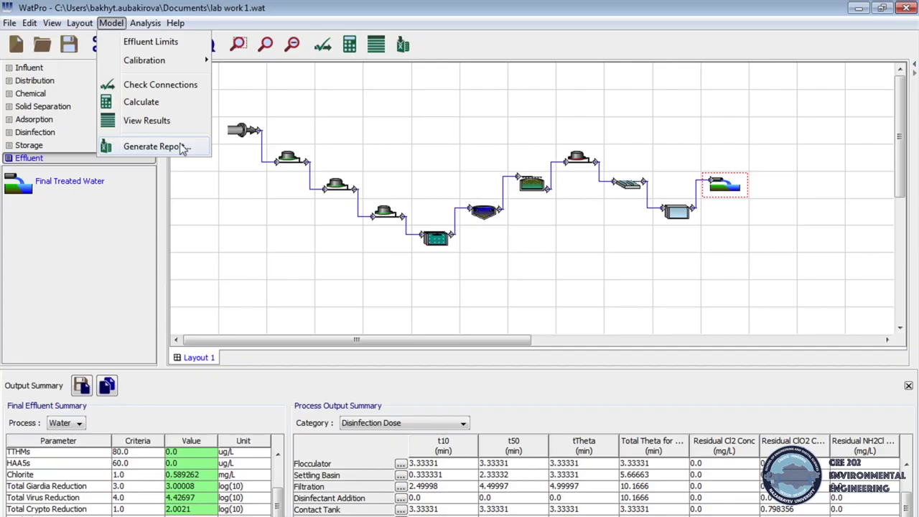
pyautogui.click(429, 350)
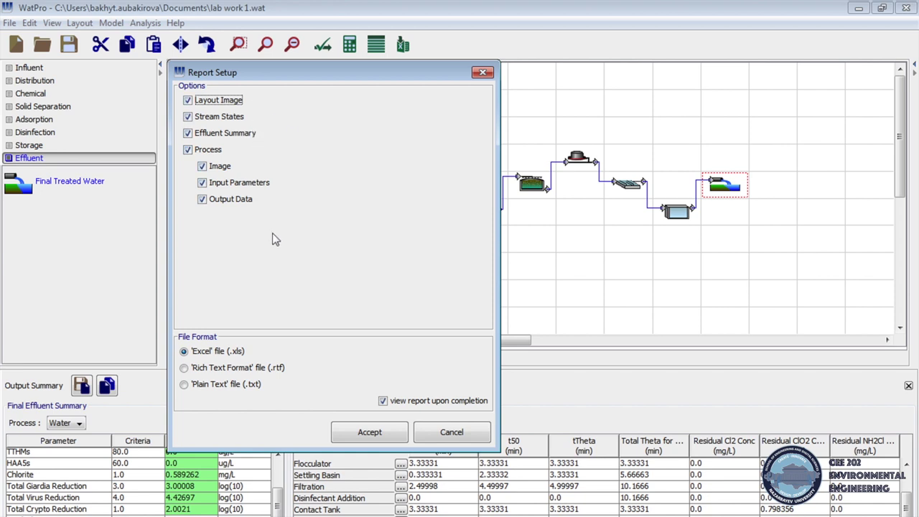
pyautogui.click(369, 432)
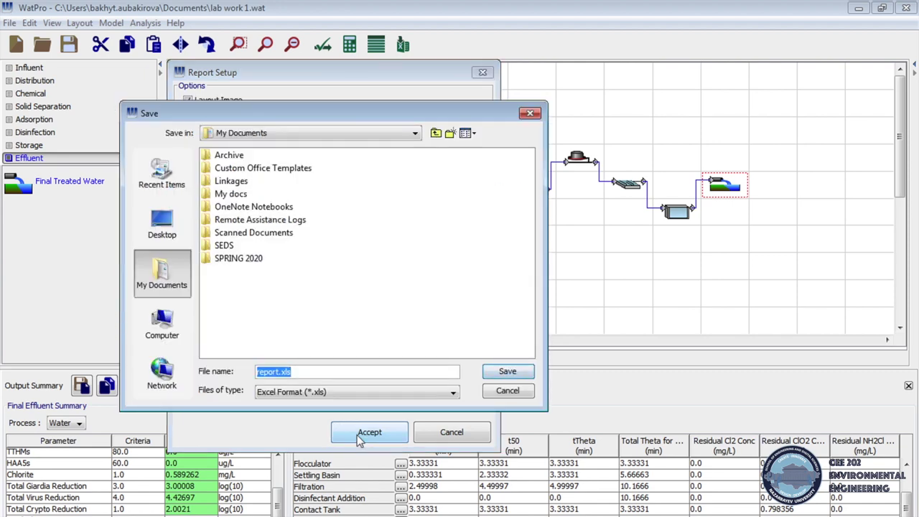
pyautogui.click(162, 223)
pyautogui.click(257, 372)
pyautogui.write('lab')
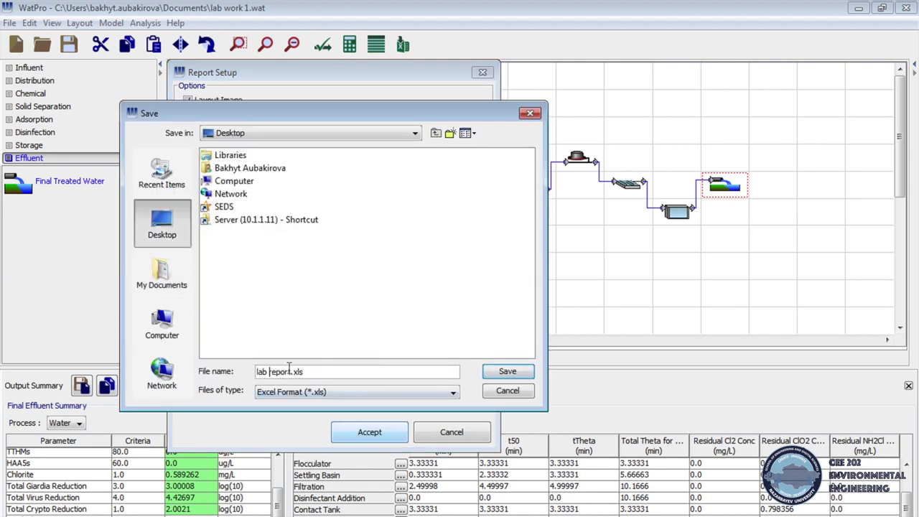
pyautogui.click(503, 372)
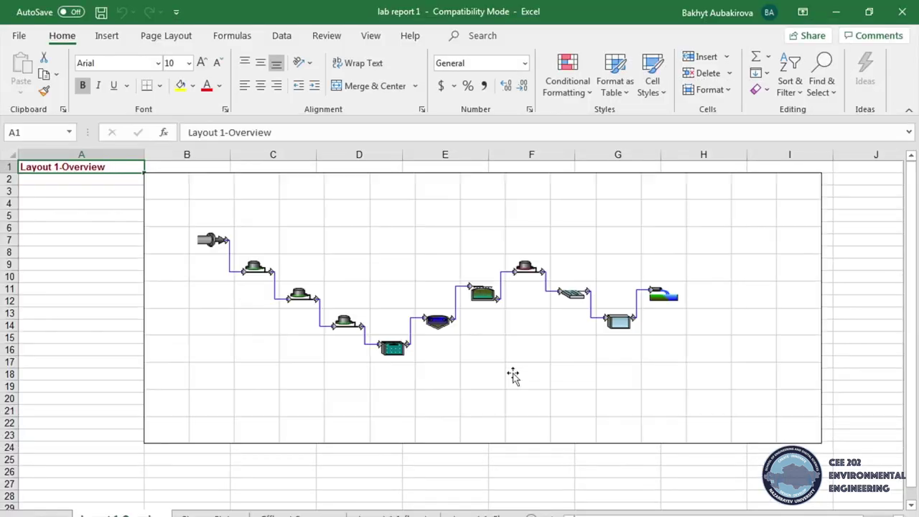
# Look through the layout overview, stream states and effluent summary sheets of the Excel report, and return to WatPro.
pyautogui.hotkey('ctrl', 'pagedown')
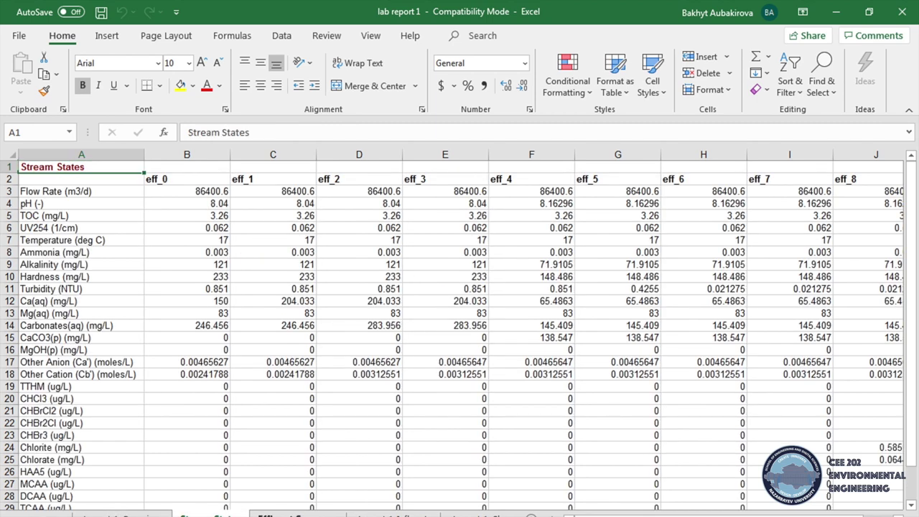
pyautogui.hotkey('ctrl', 'pagedown')
pyautogui.hotkey('ctrl', 'pageup')
pyautogui.hotkey('ctrl', 'pageup')
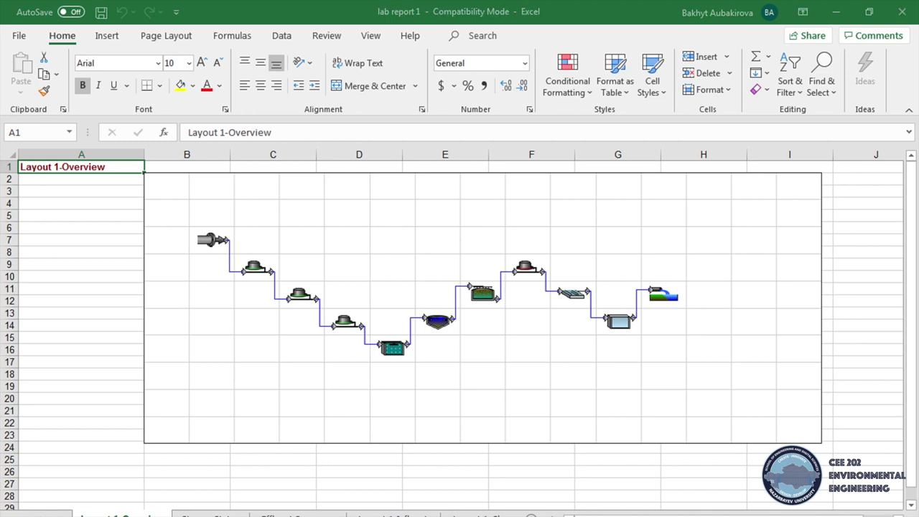
pyautogui.hotkey('alt', 'Tab')
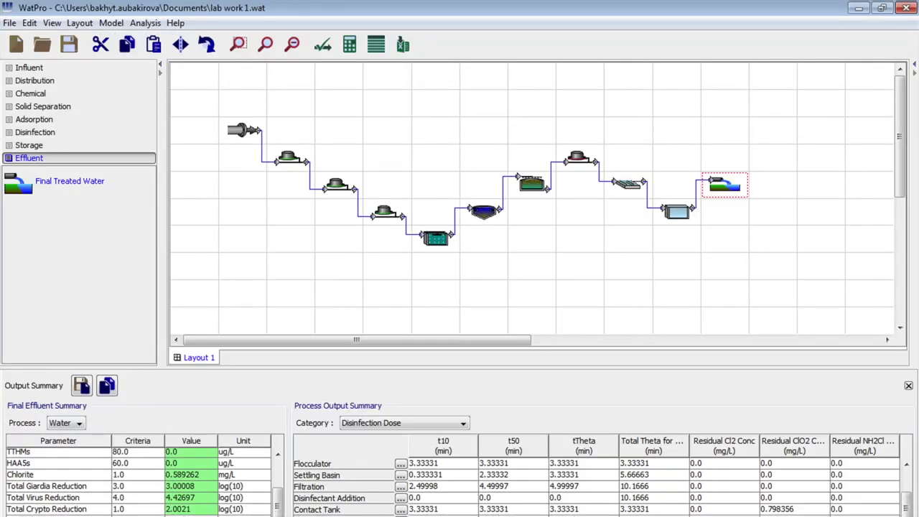